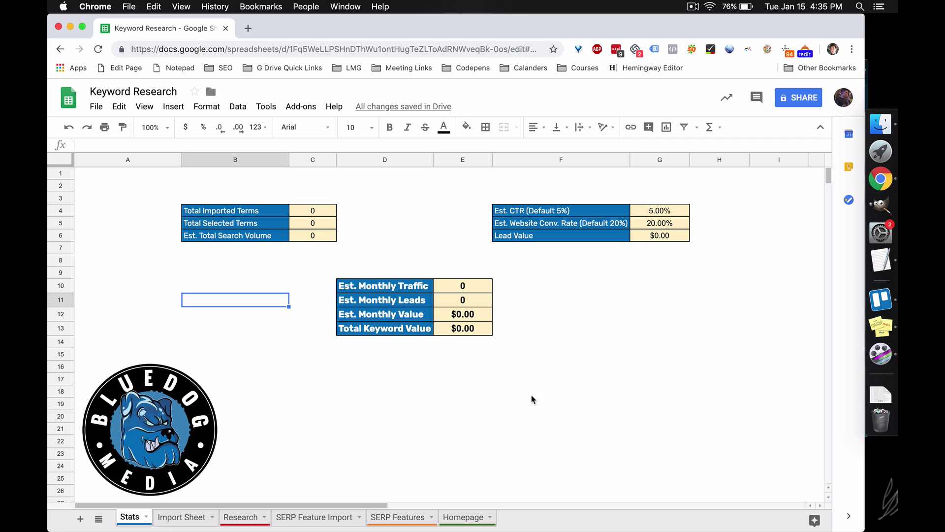
Leave the Stats dashboard for the empty Import Sheet tab
click(166, 518)
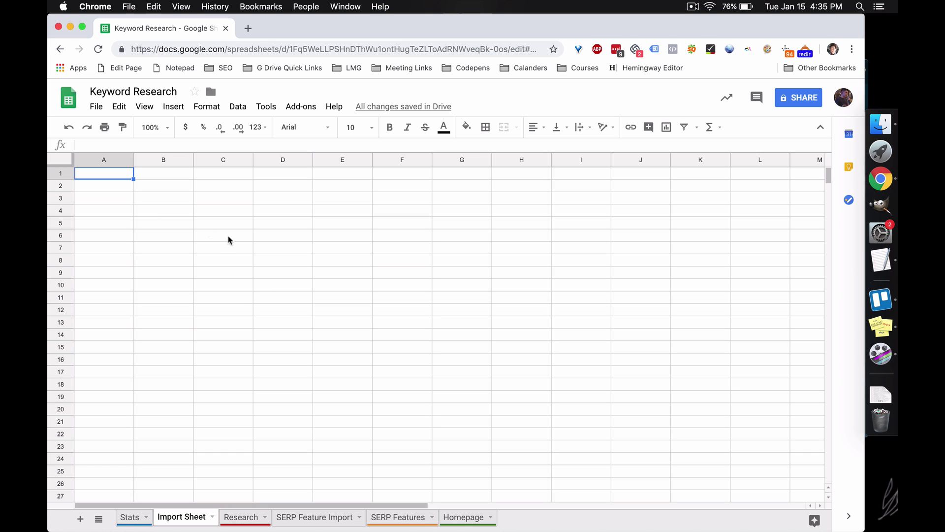
Upload the downloaded organic-keywords CSV into Import Sheet with Replace data at selected cell
click(97, 107)
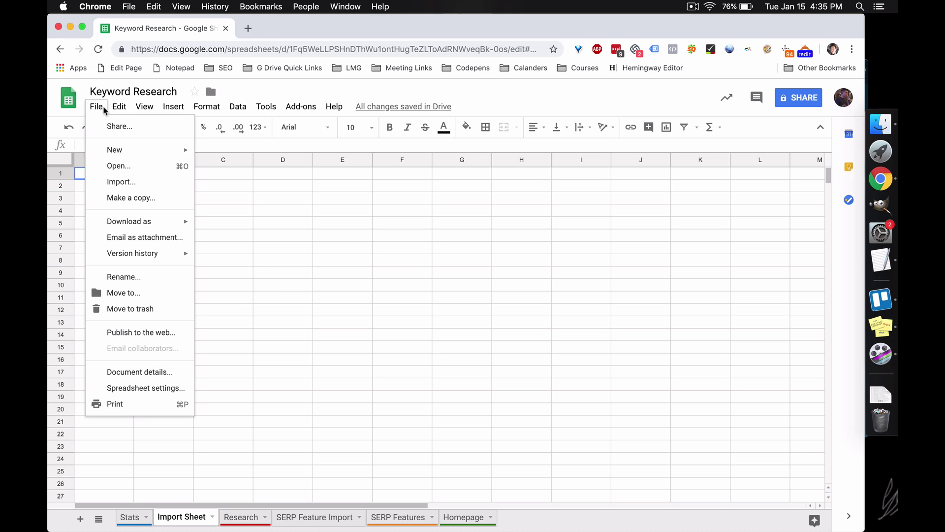
click(123, 183)
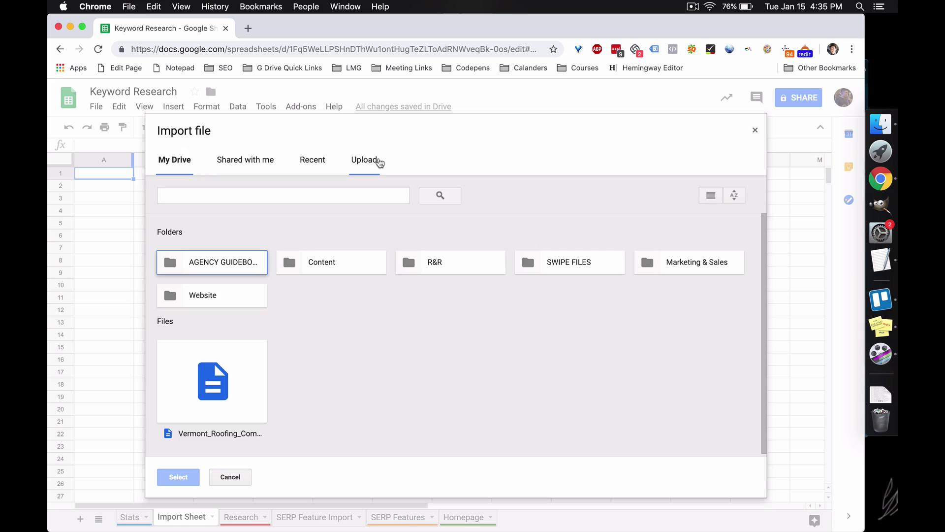
click(373, 161)
click(879, 393)
drag(738, 391, 604, 289)
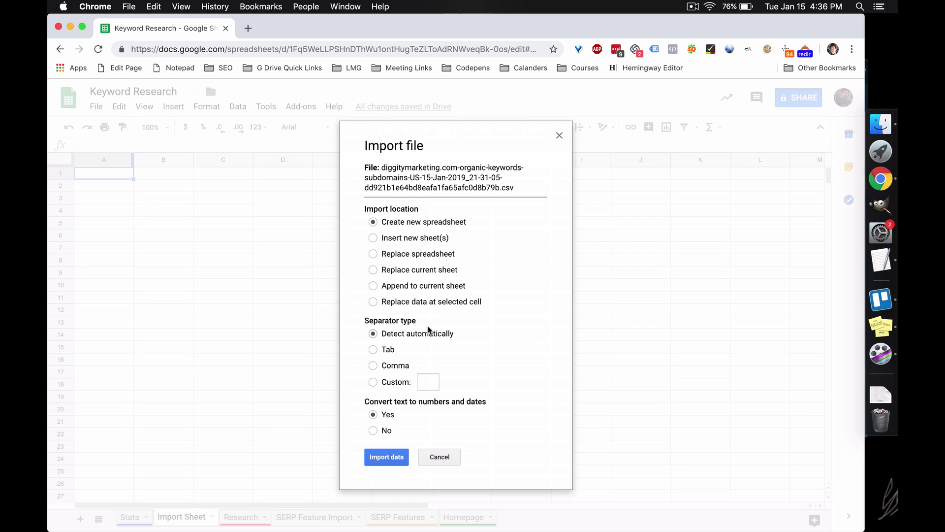
click(421, 304)
click(386, 456)
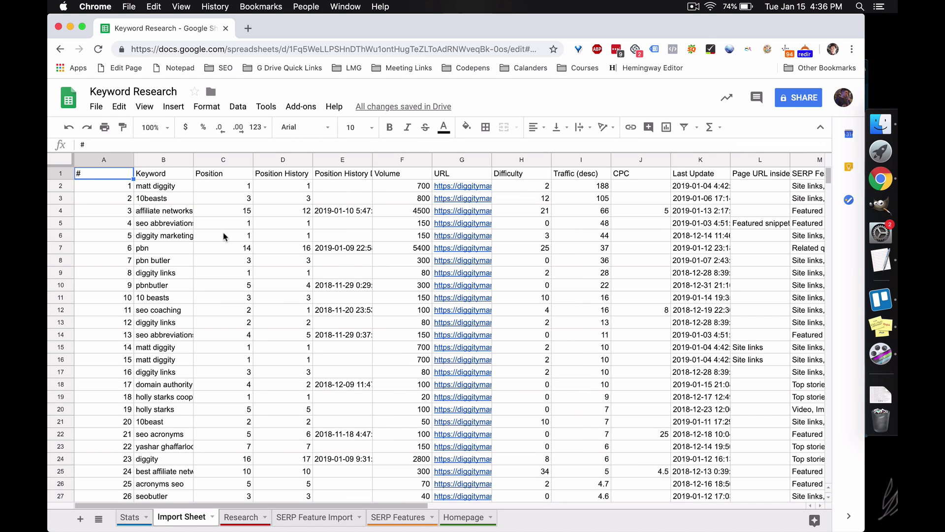
scroll(170, 364, down, 15)
scroll(170, 364, down, 20)
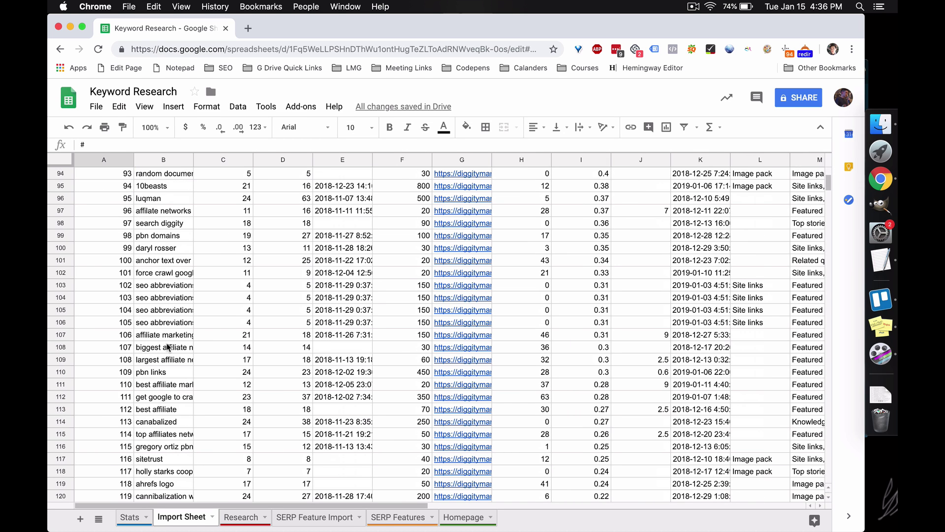
scroll(167, 347, down, 20)
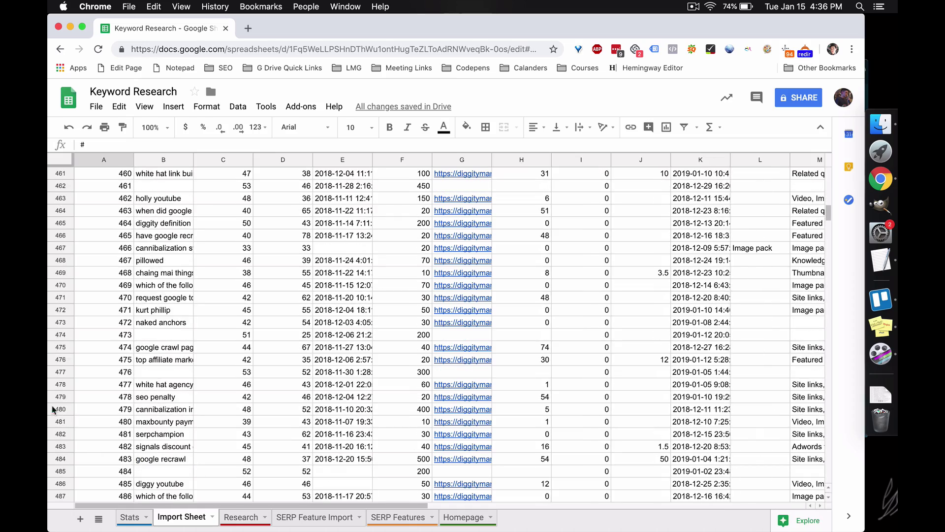
scroll(148, 340, up, 20)
scroll(138, 336, up, 2)
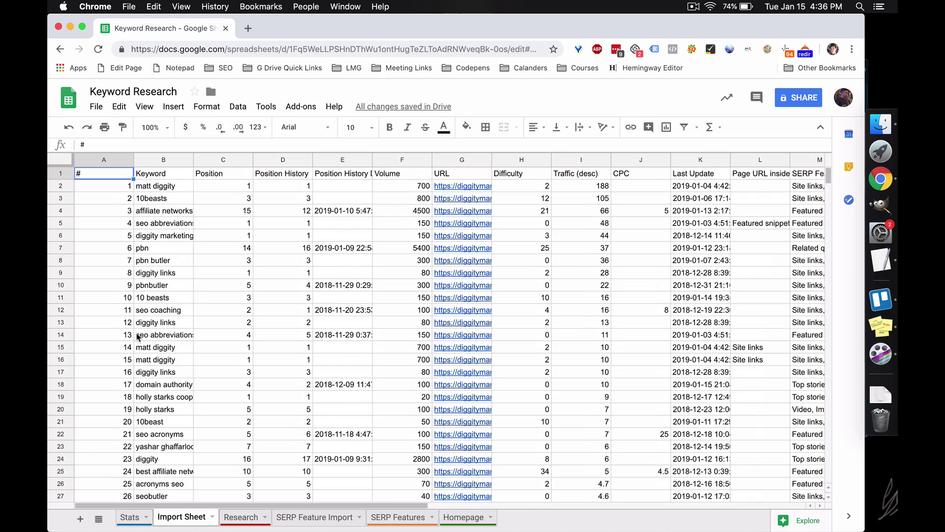
Hide Import Sheet and switch to the Research sheet
right_click(201, 527)
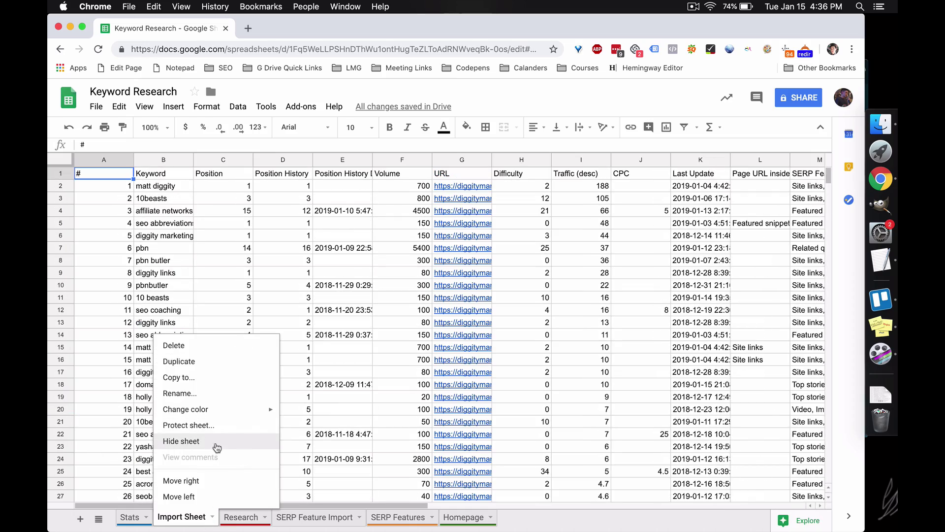
click(214, 444)
click(163, 519)
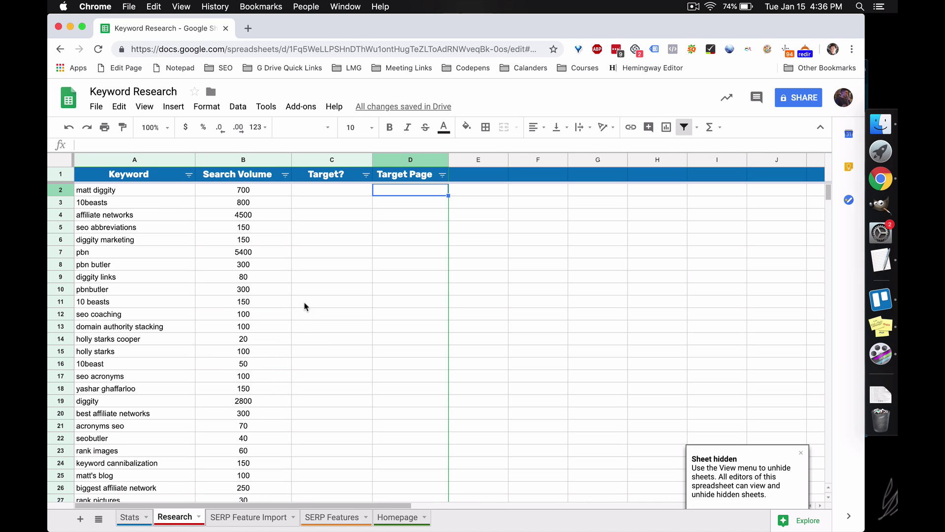
Inspect the Keyword list formula and the B2 Search Volume lookup formula
click(166, 193)
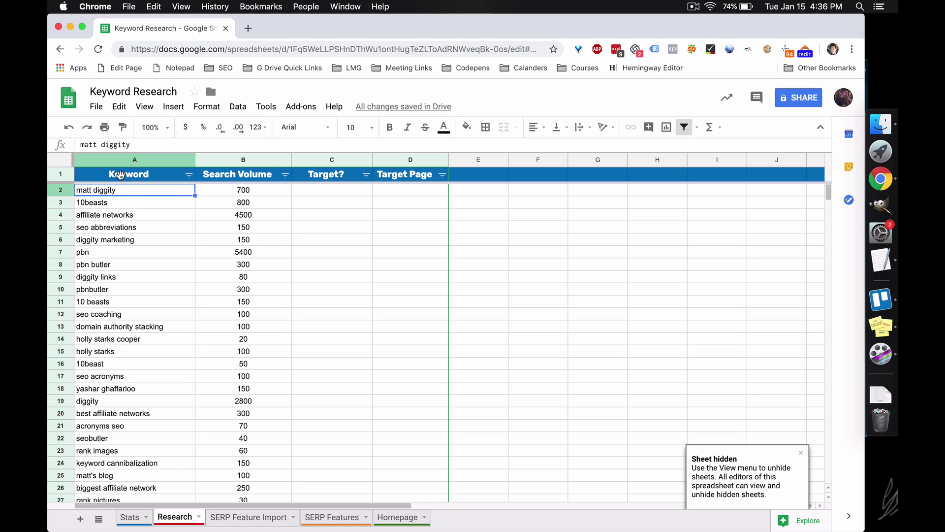
click(148, 177)
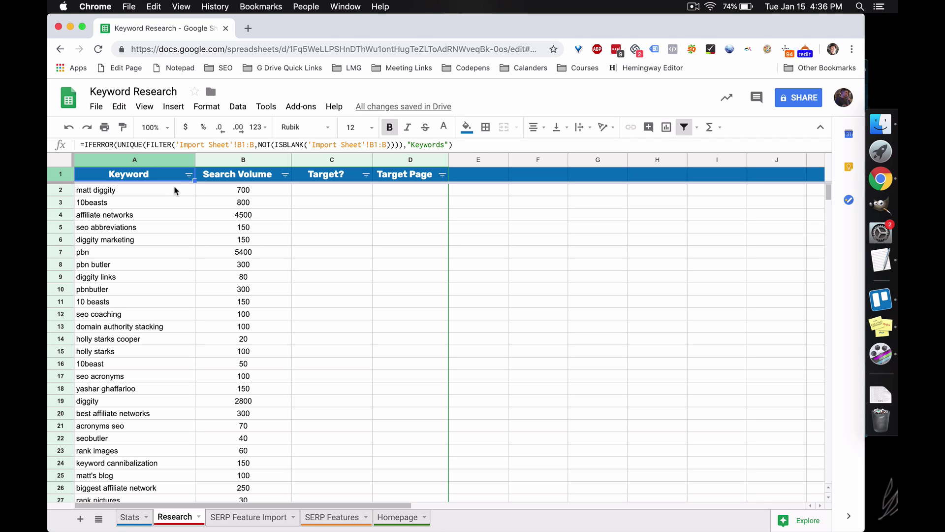
scroll(222, 194, down, 1)
scroll(225, 209, up, 1)
click(229, 190)
click(132, 191)
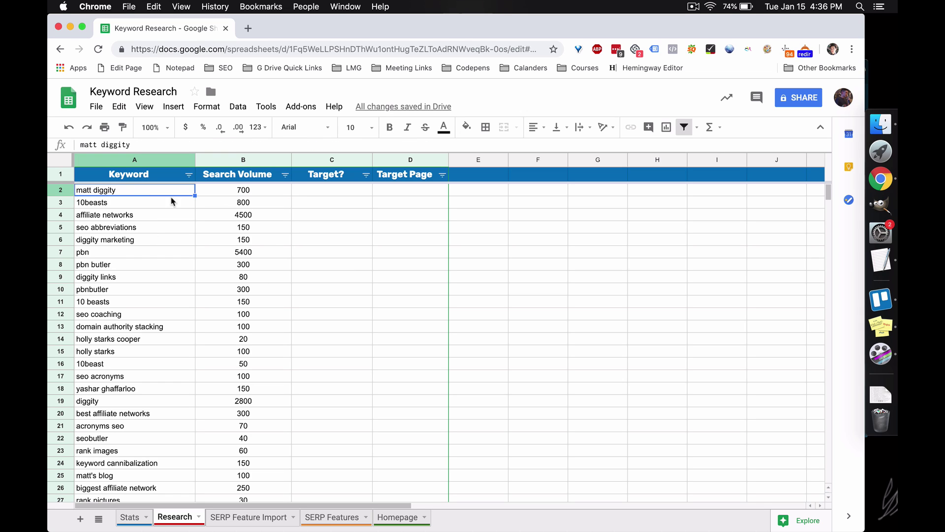
click(238, 192)
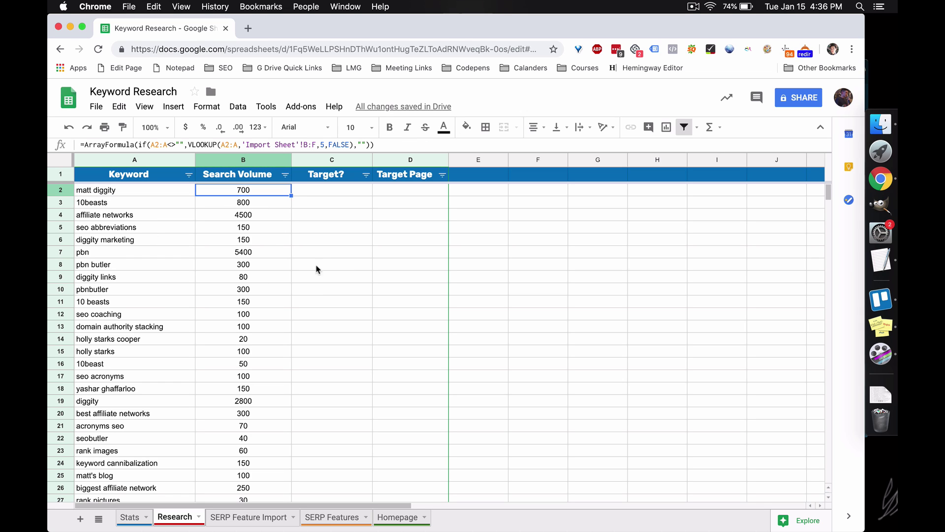
Select cells in the Target? column, ending on C2
click(318, 251)
scroll(217, 275, down, 4)
scroll(182, 236, up, 4)
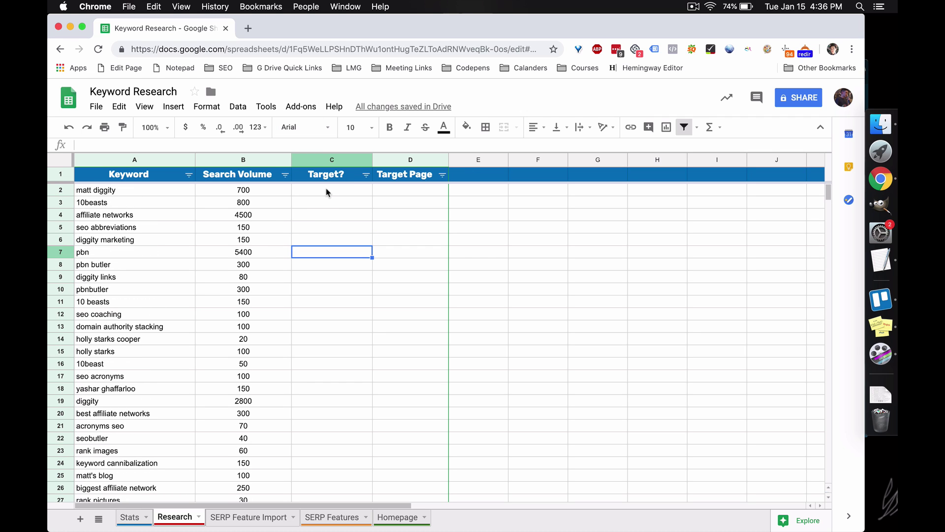
drag(327, 190, 301, 320)
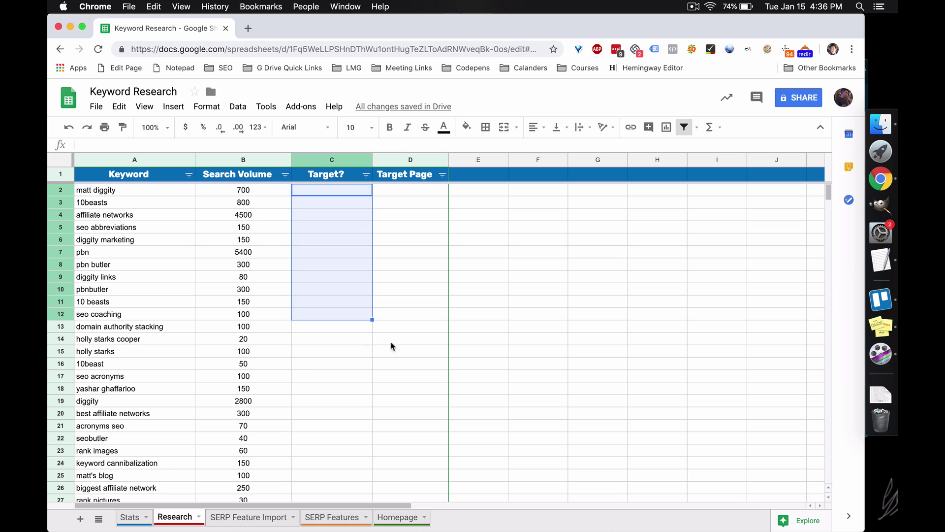
click(424, 240)
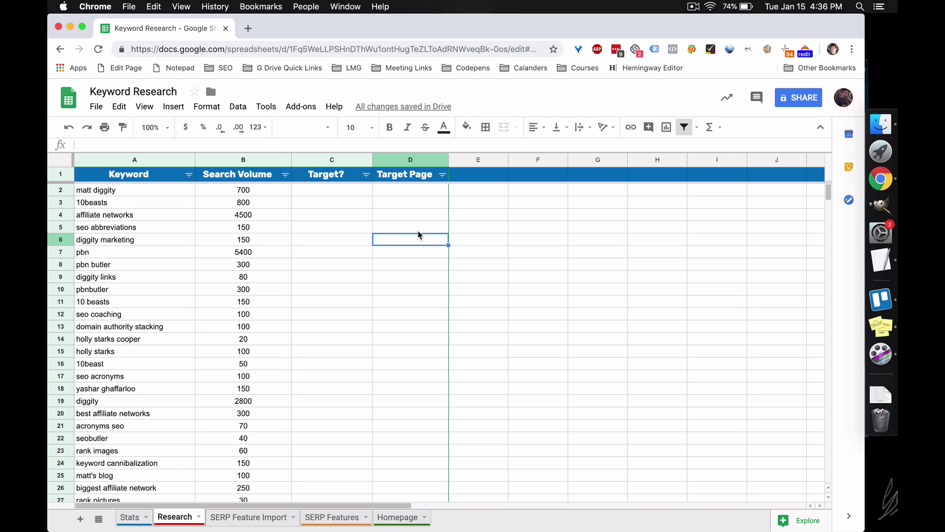
click(349, 193)
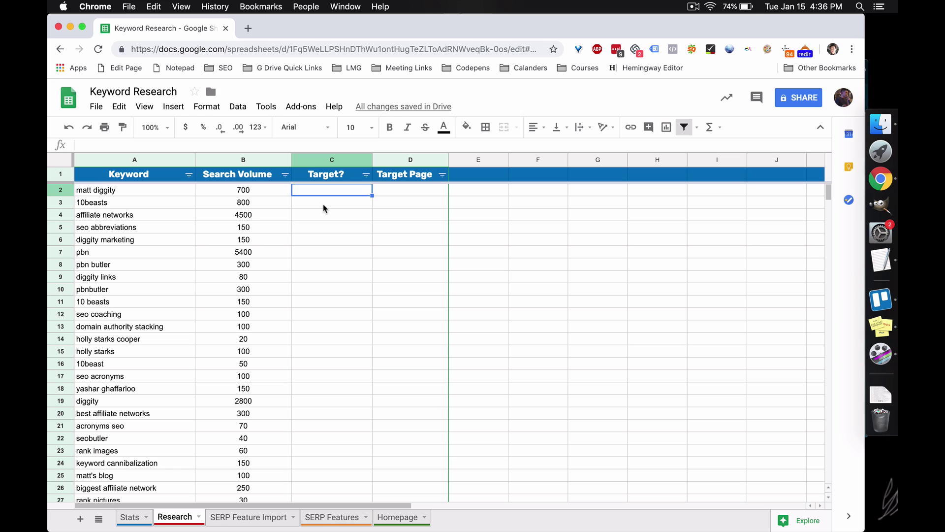
click(321, 264)
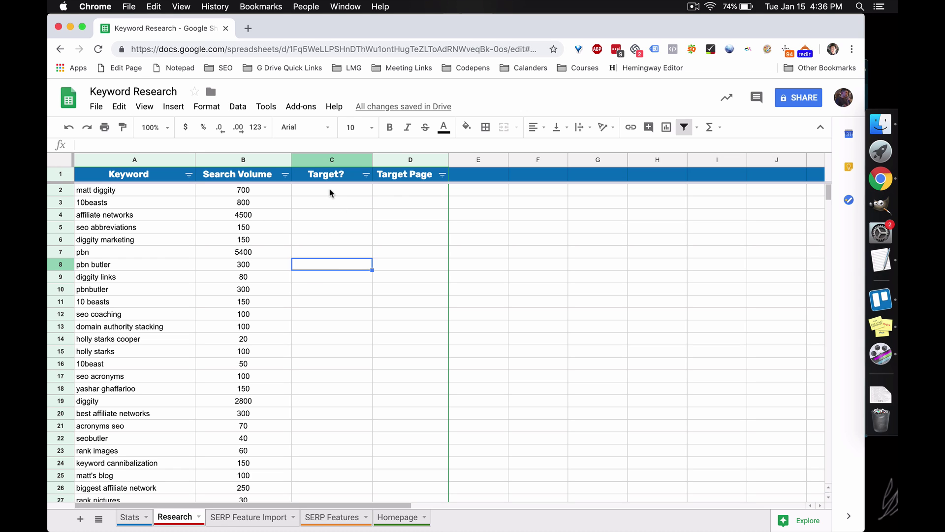
click(330, 192)
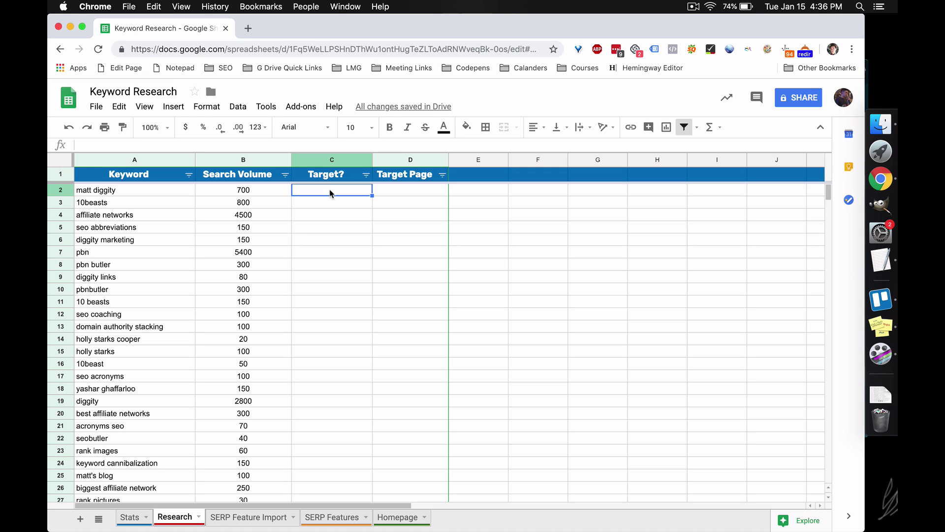
Enter Yes in Target? cell C2 and fill it down through row 8
text(yes)
key(Return)
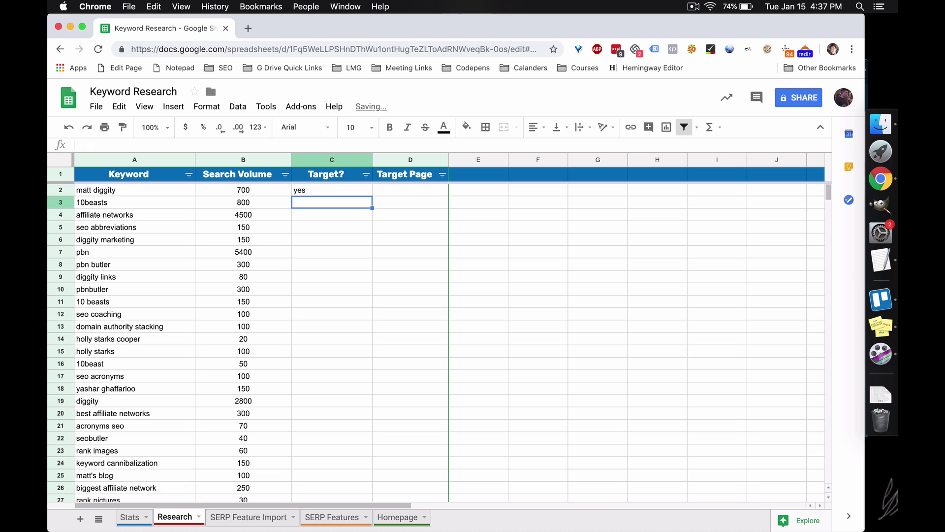
click(328, 188)
text(Yes)
key(Return)
click(366, 195)
drag(367, 197, 367, 267)
click(402, 276)
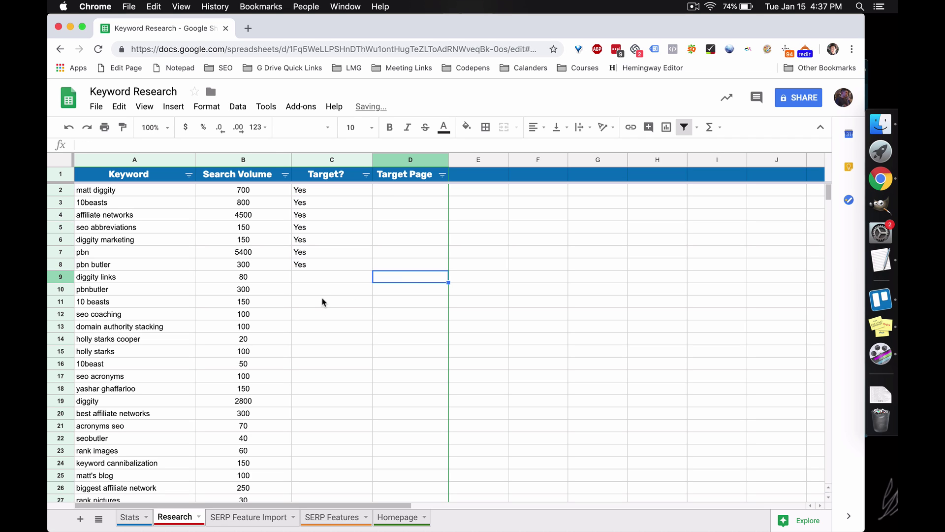
Mark C9 and the remaining Target? rows as No
click(311, 284)
text(No)
key(Return)
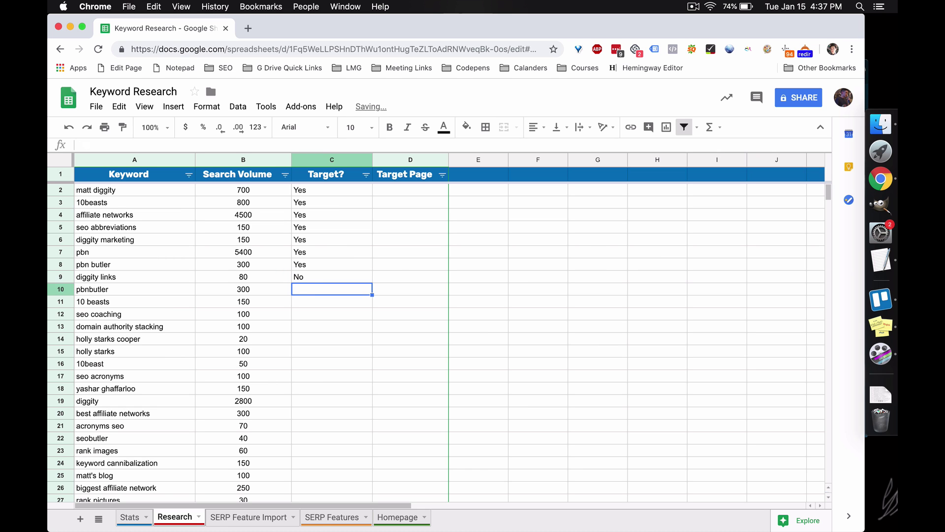
click(308, 277)
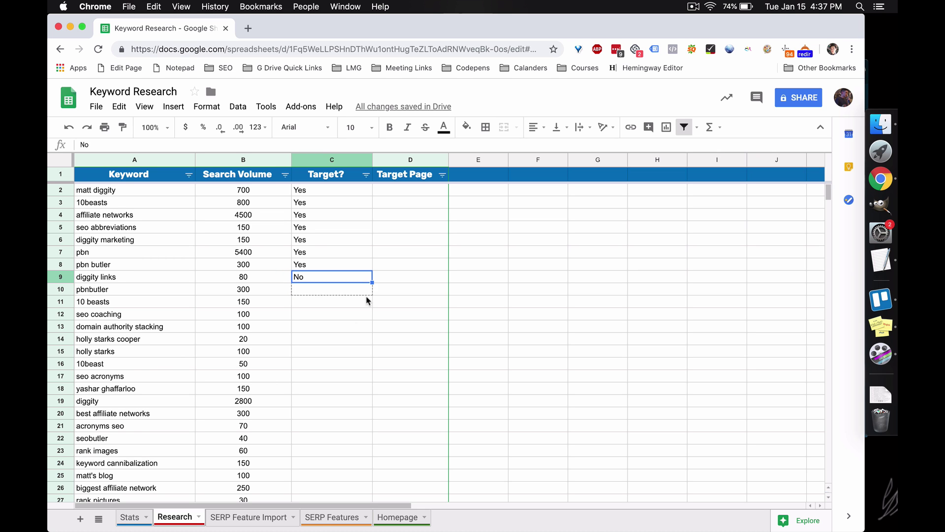
scroll(367, 299, down, 20)
scroll(358, 326, down, 20)
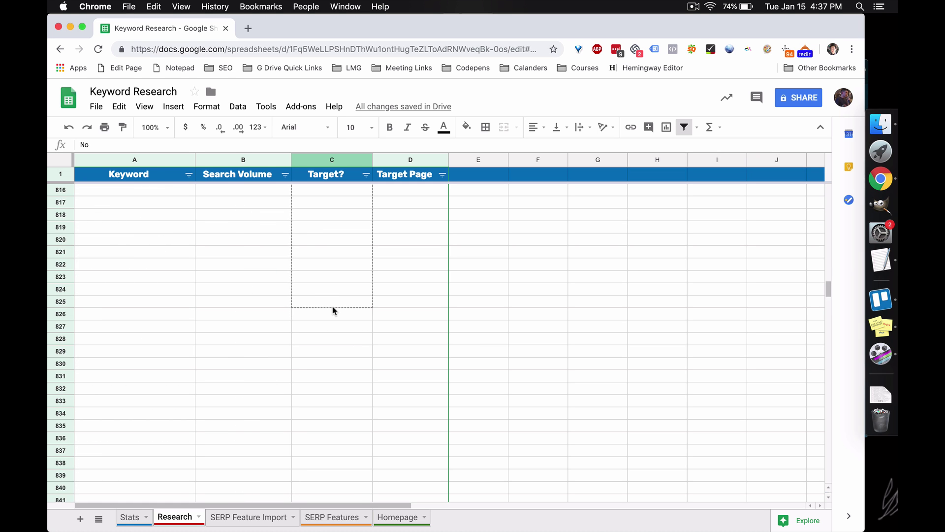
scroll(333, 310, up, 20)
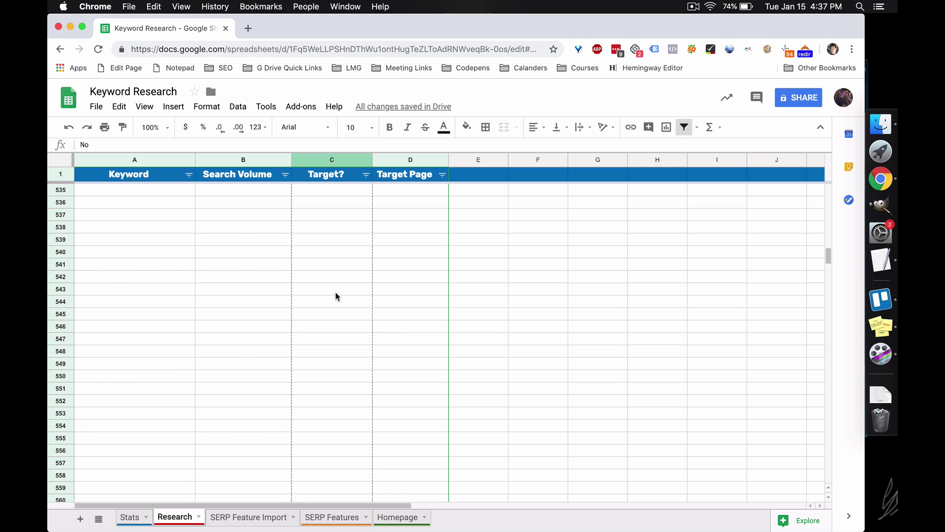
drag(338, 299, 323, 437)
click(276, 312)
Add a filter and uncheck No under Target? so only Yes rows show
scroll(204, 251, up, 20)
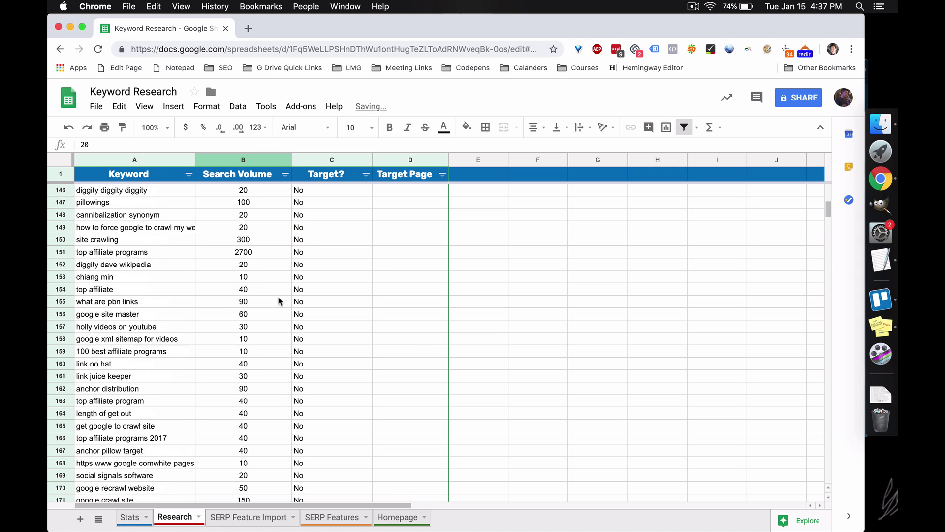
click(189, 175)
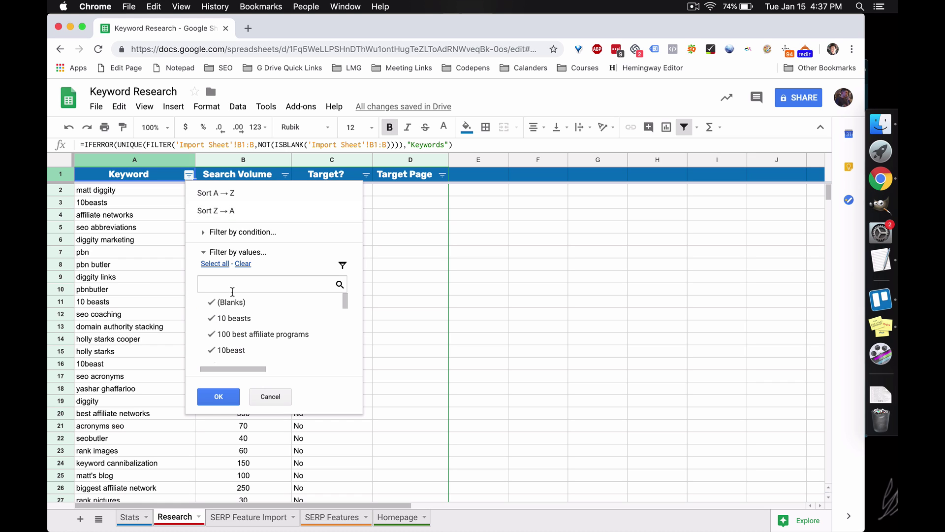
click(211, 402)
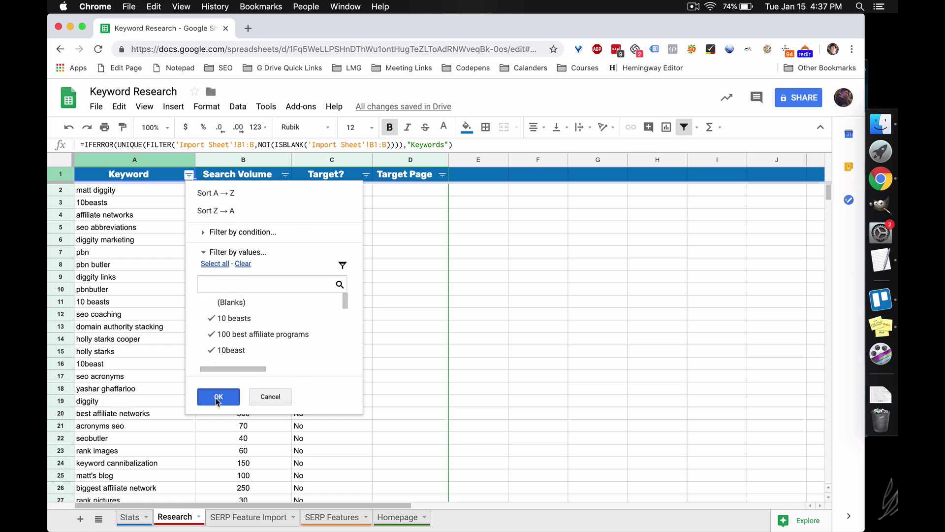
click(365, 176)
click(229, 302)
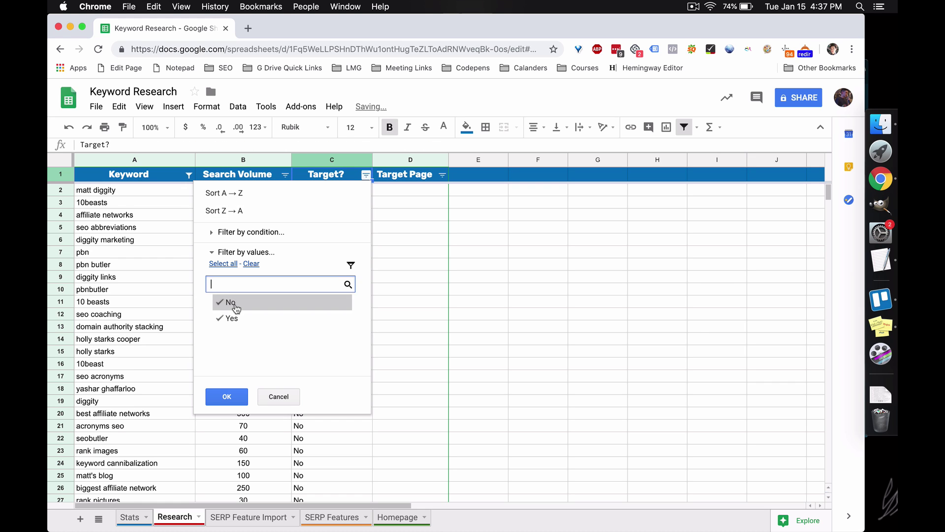
click(227, 397)
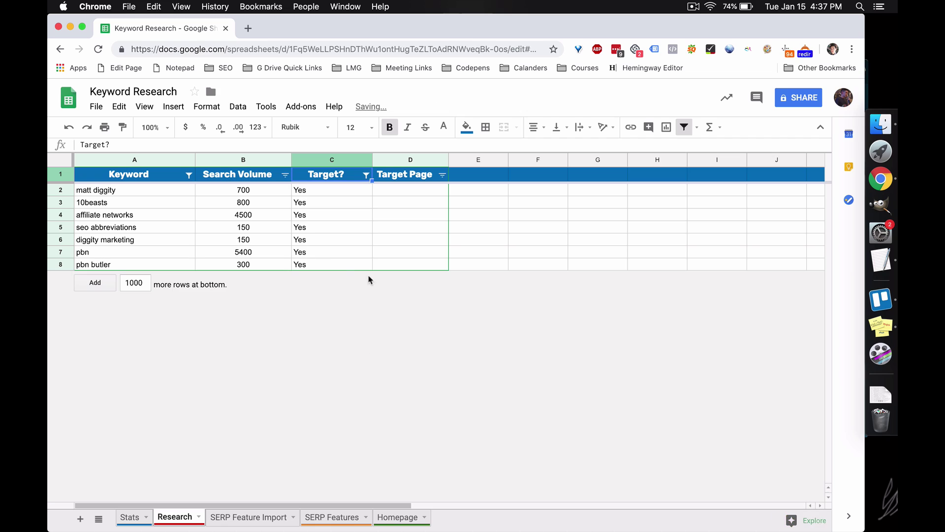
click(410, 230)
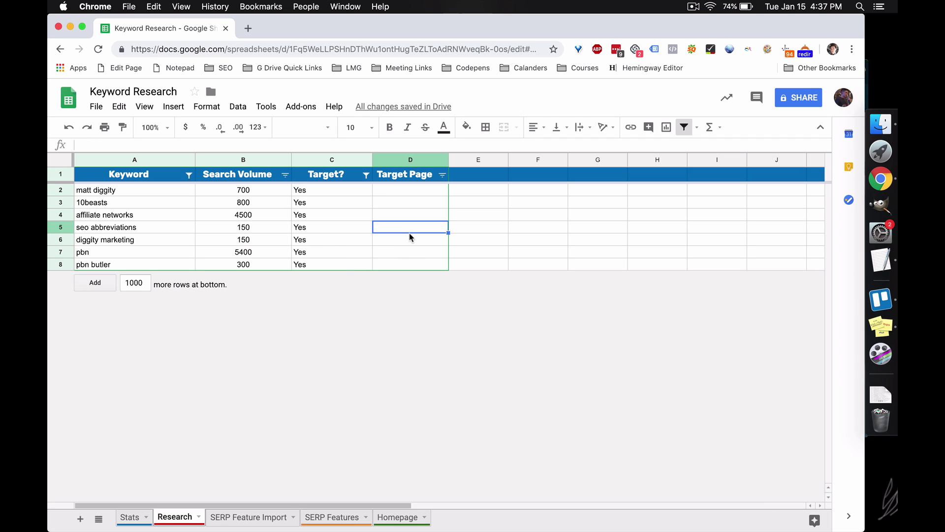
Enter Homepage as the Target Page in D2 through D5
click(432, 198)
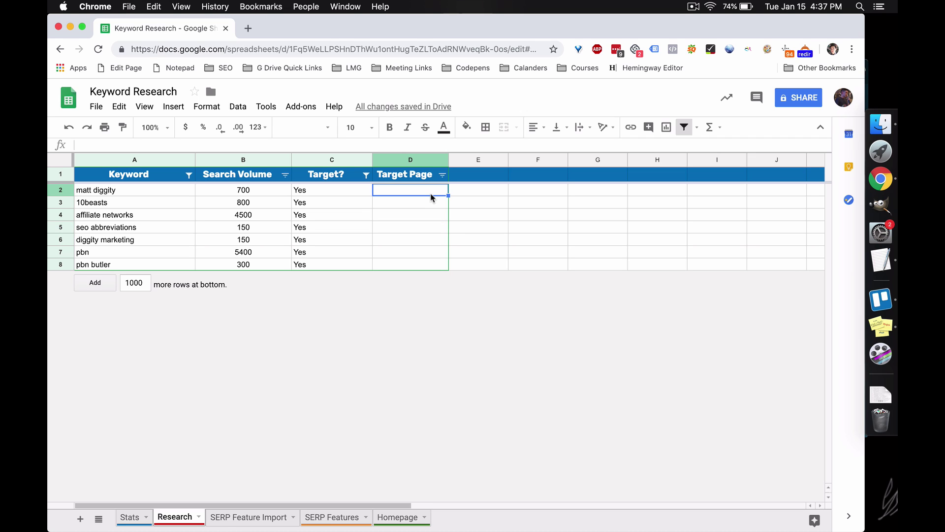
text(Homepage)
key(Return)
text(Homepage)
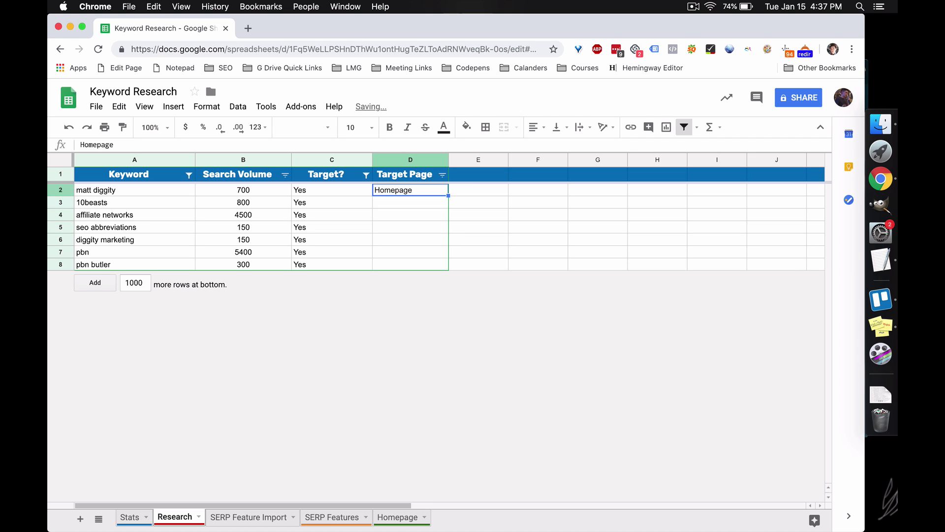
key(Down)
text(Homepage)
key(Down)
text(Homepage)
Enter subpage in D6 and copy it into D7 and D8
key(Down)
text(subpage)
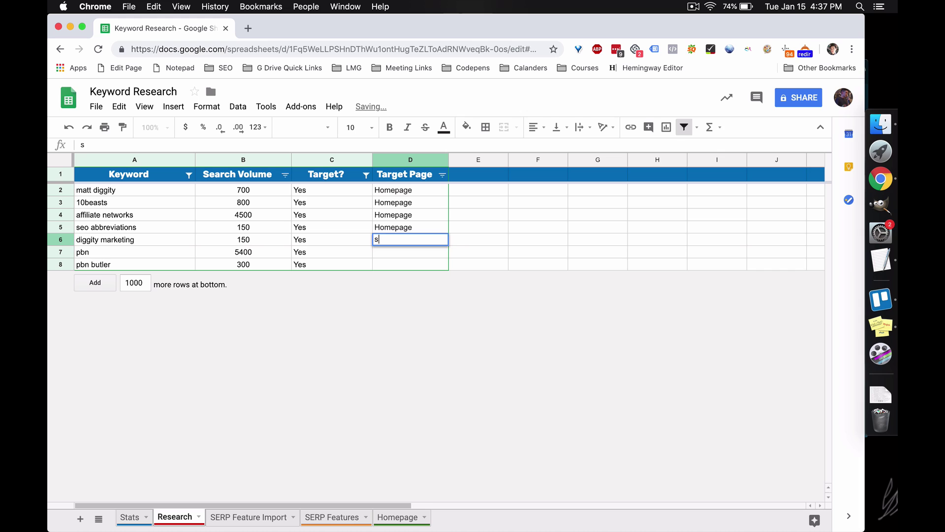
key(Return)
key(Up)
key(super+c)
key(Down)
key(super+v)
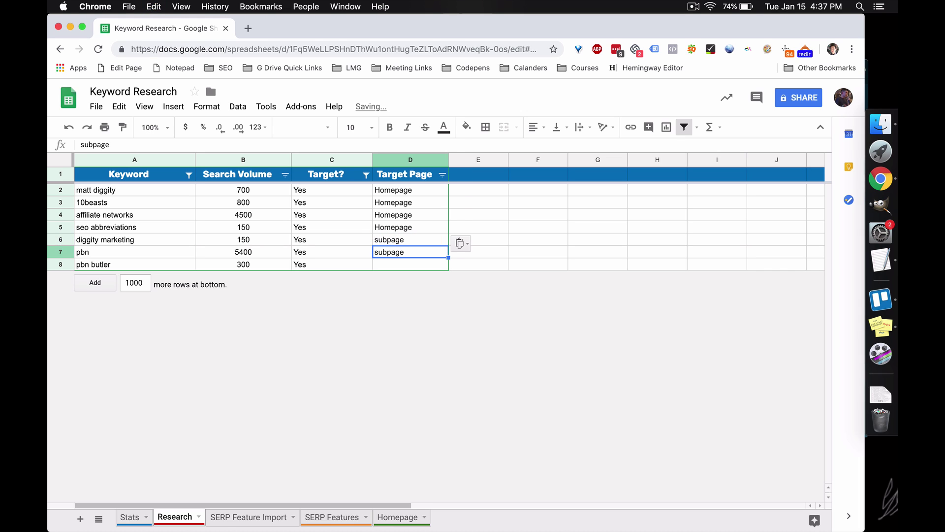
key(Down)
key(super+v)
click(368, 220)
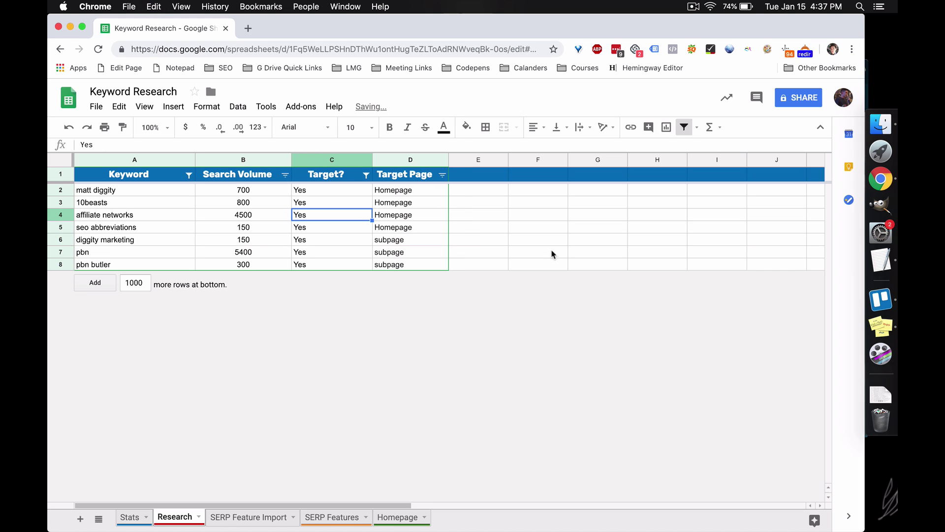
Check the Homepage target rows, then go to the Homepage sheet
click(474, 224)
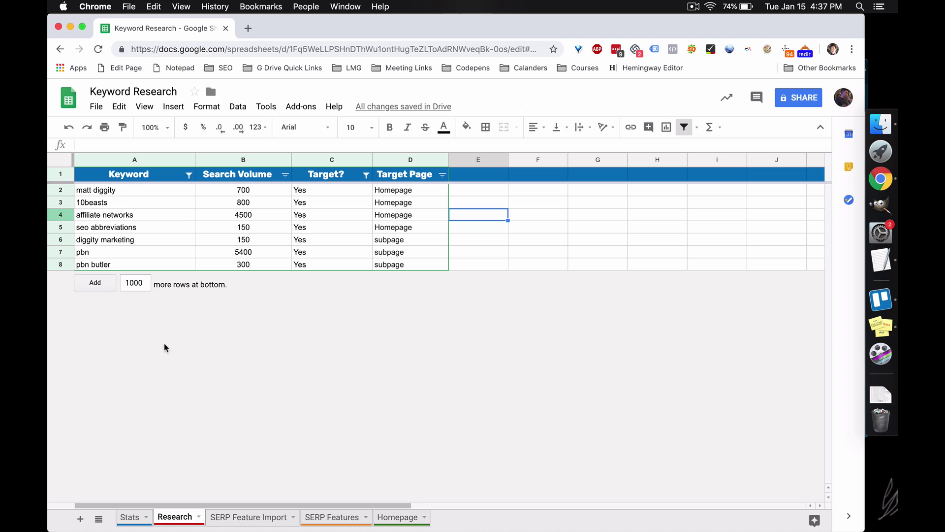
drag(423, 190, 413, 215)
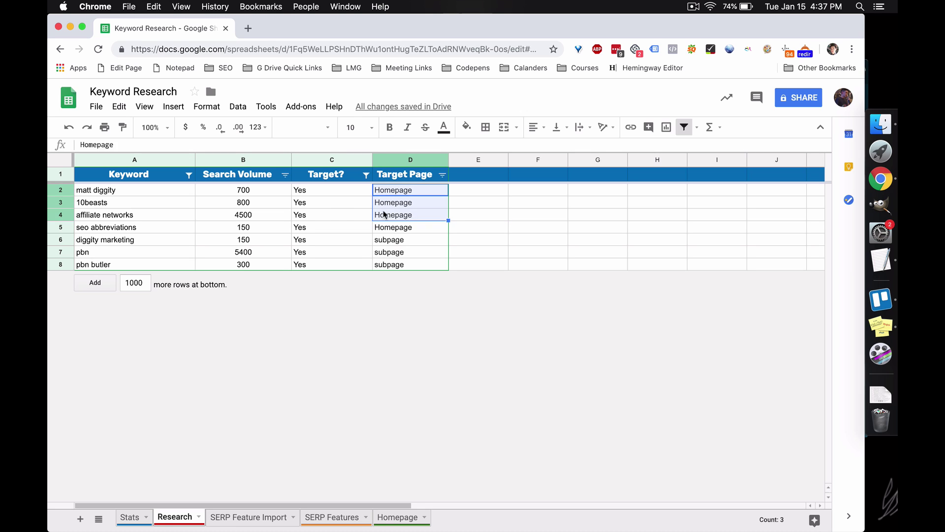
click(320, 203)
click(410, 522)
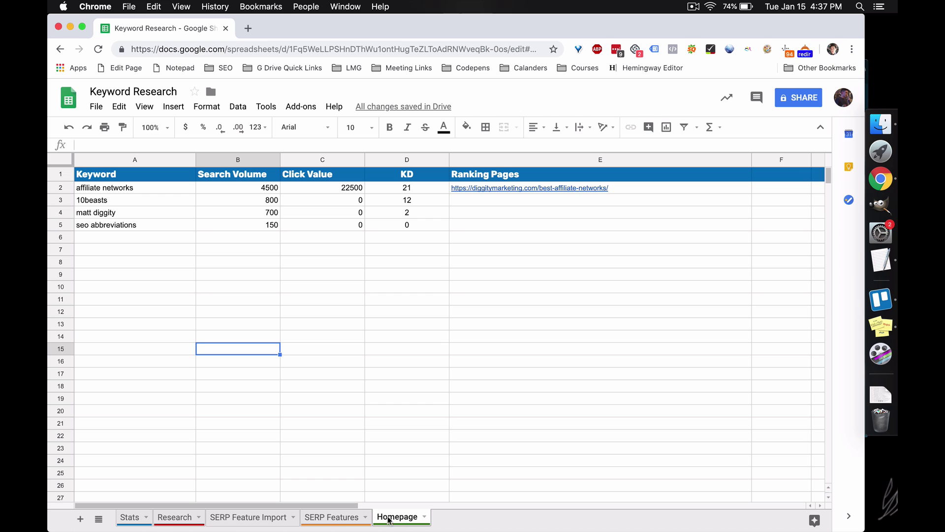
click(194, 522)
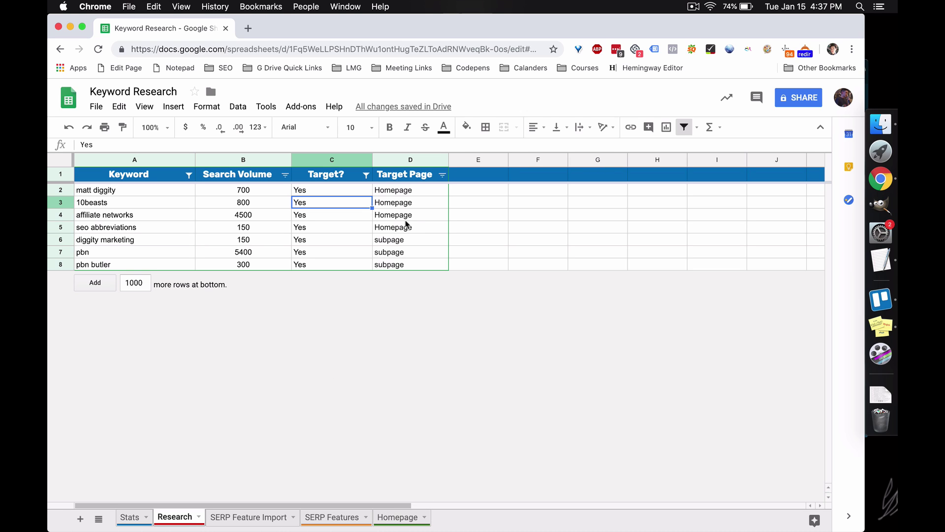
click(406, 192)
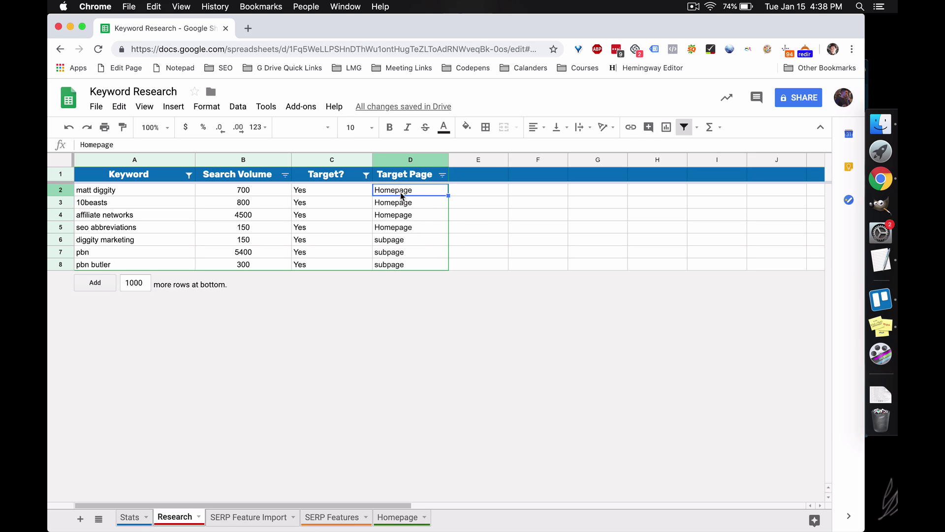
click(391, 516)
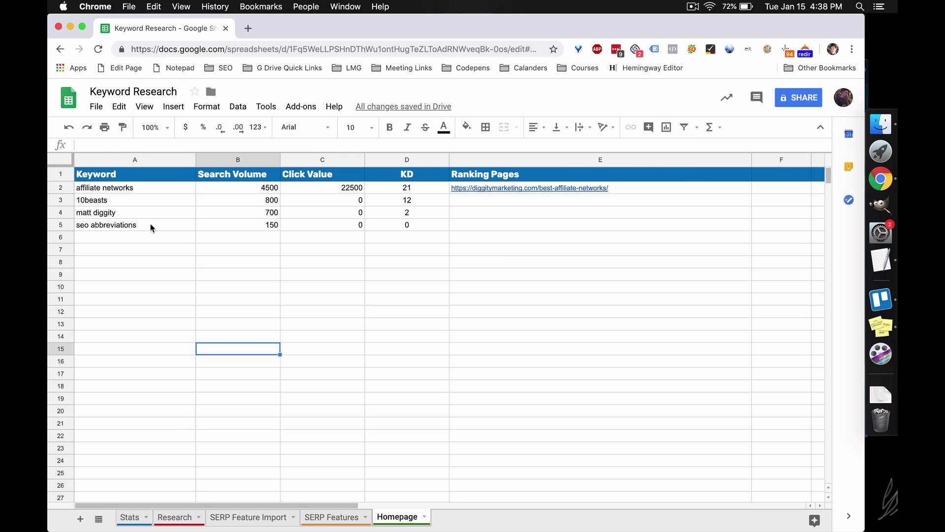
drag(159, 193, 157, 229)
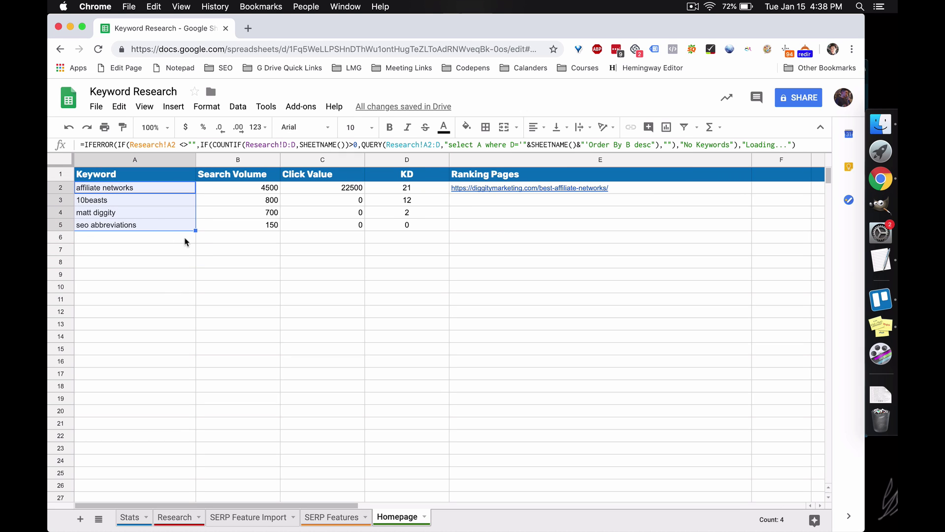
drag(250, 190, 249, 224)
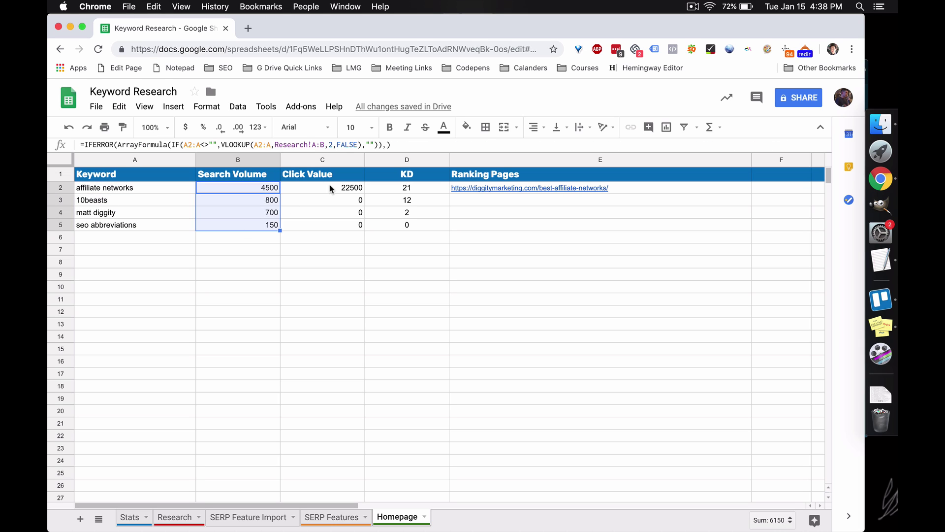
drag(333, 189, 335, 219)
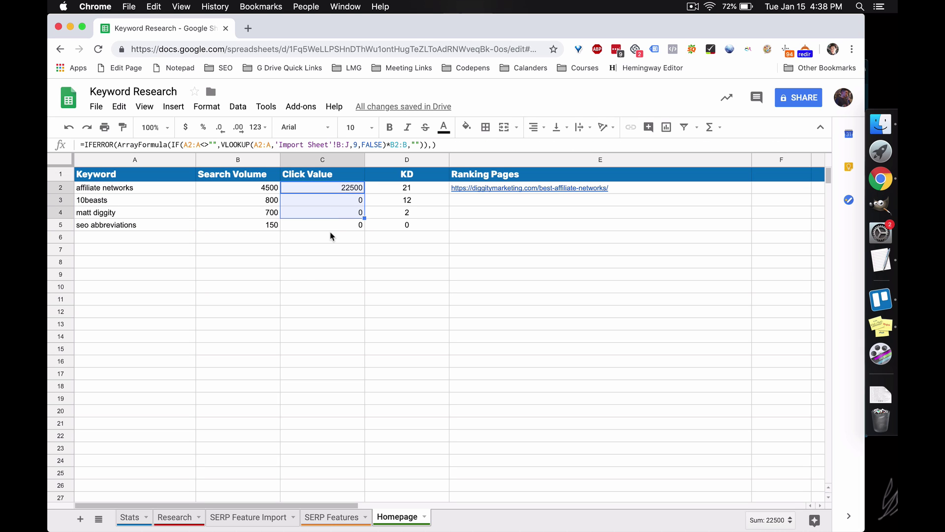
click(333, 237)
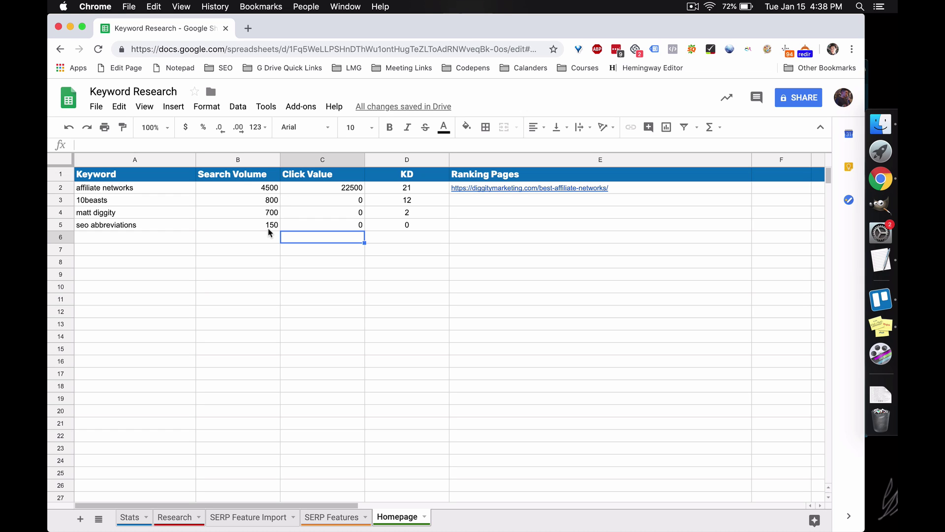
click(295, 193)
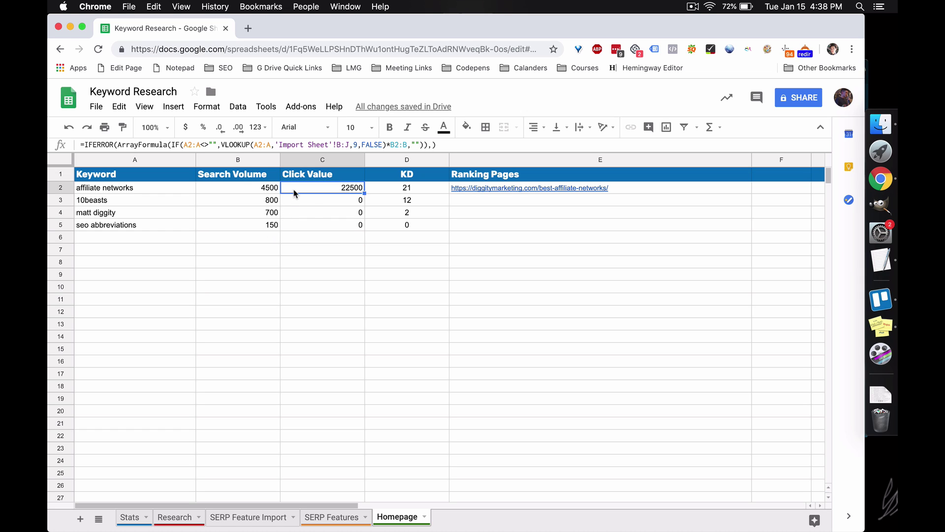
click(407, 276)
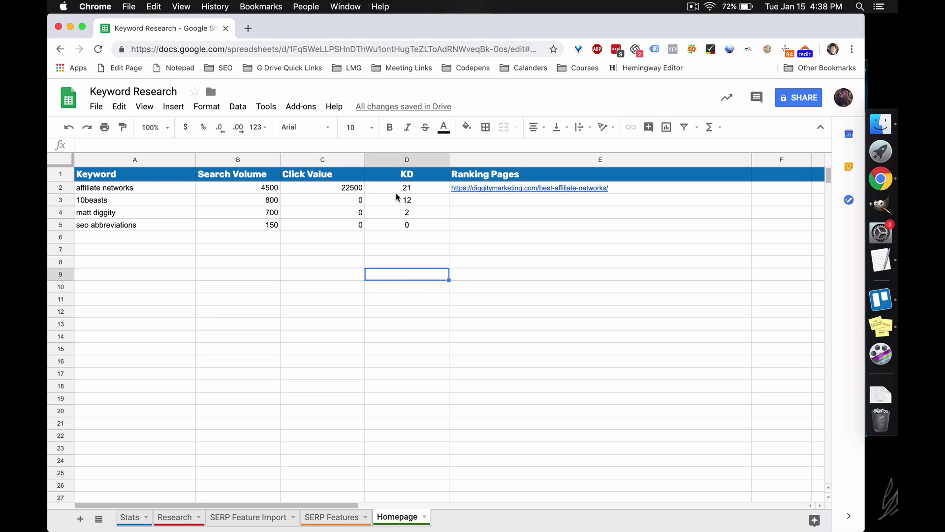
drag(407, 188, 404, 226)
click(617, 251)
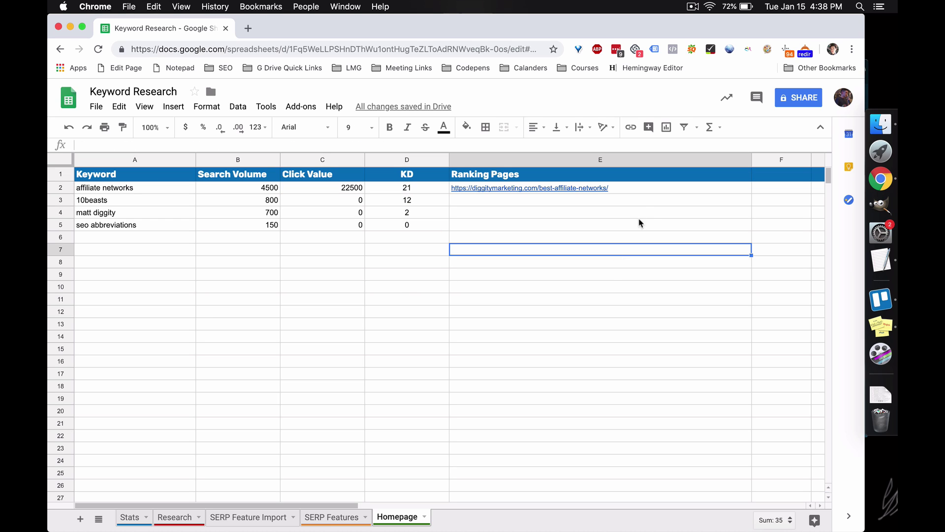
click(642, 189)
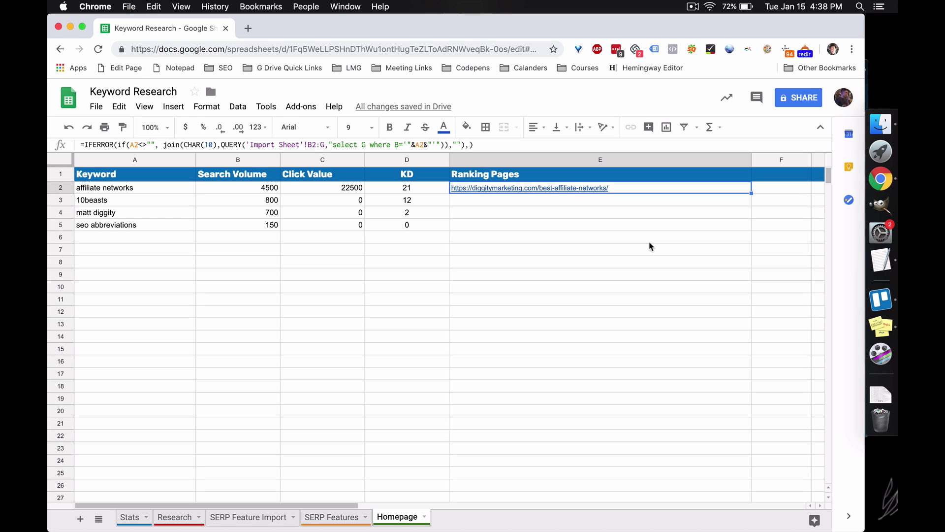
drag(751, 194, 752, 292)
click(584, 475)
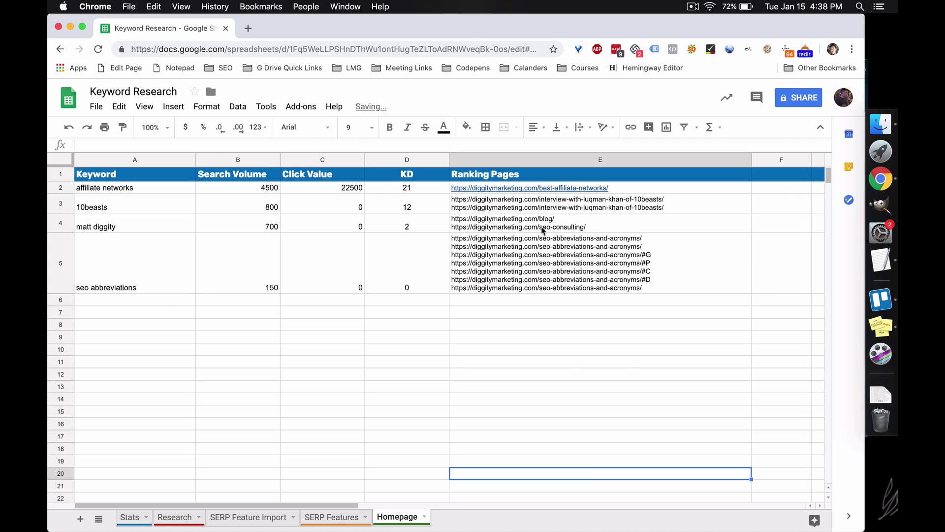
click(651, 290)
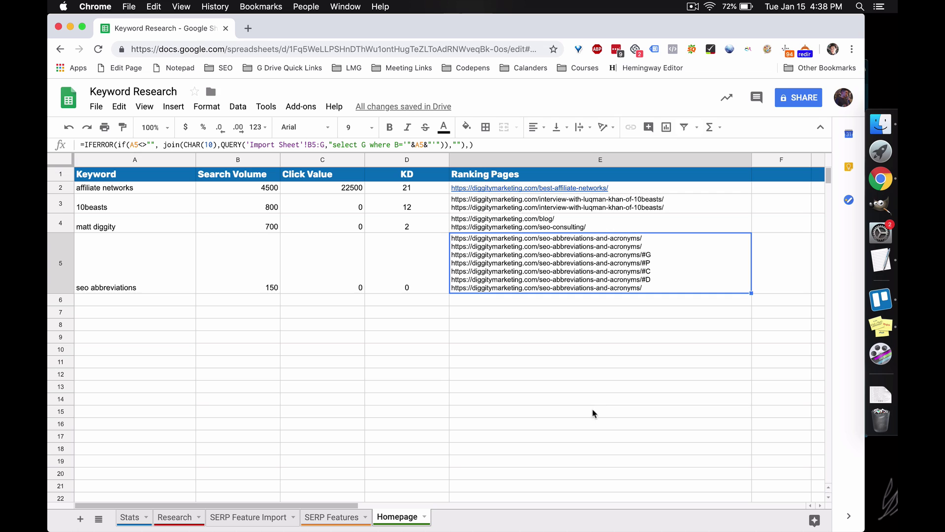
click(655, 377)
key(ctrl+z)
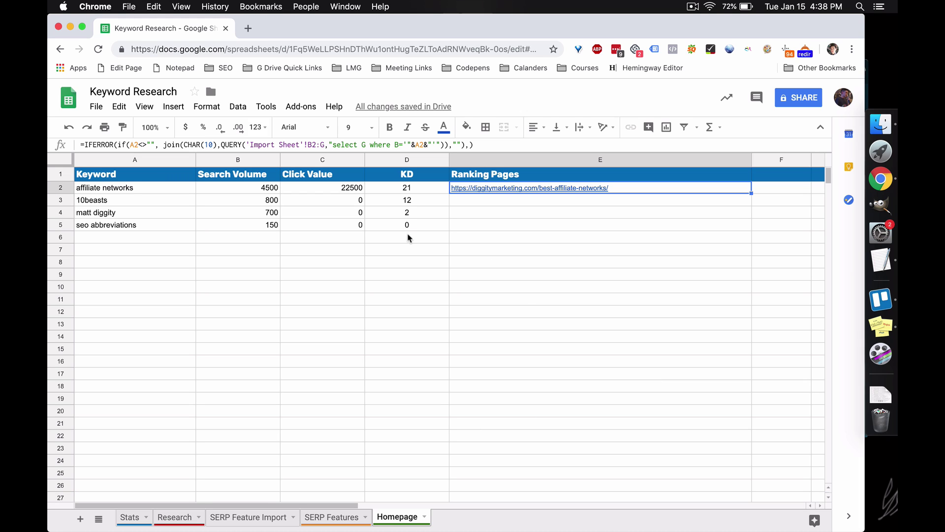
Copy the word subpage from Research cell D6
click(526, 297)
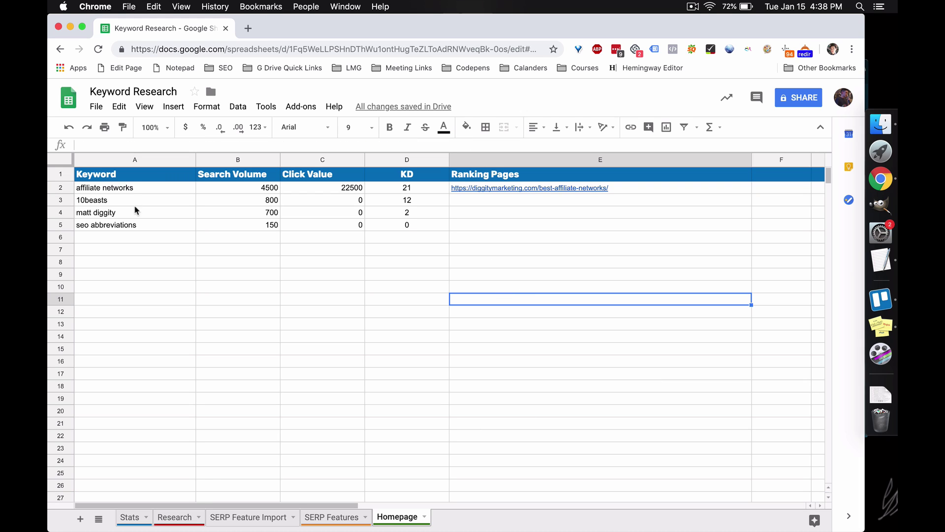
click(177, 516)
click(443, 241)
key(ctrl+c)
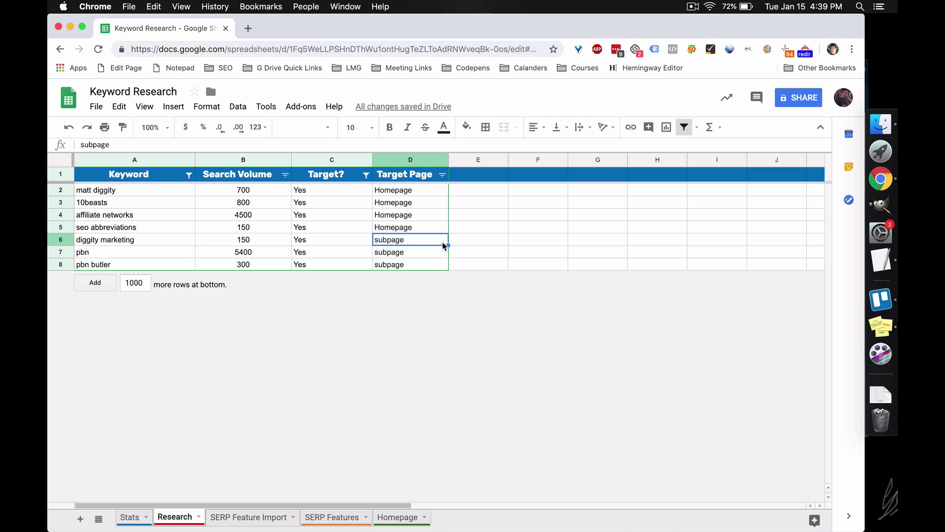
click(514, 241)
Duplicate the Homepage sheet and name the copy subpage
right_click(399, 523)
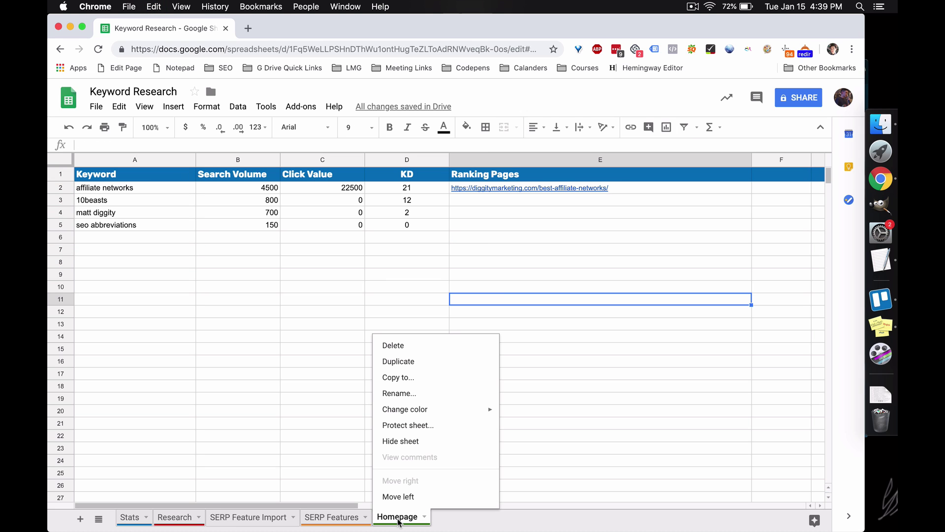
click(416, 367)
double_click(442, 515)
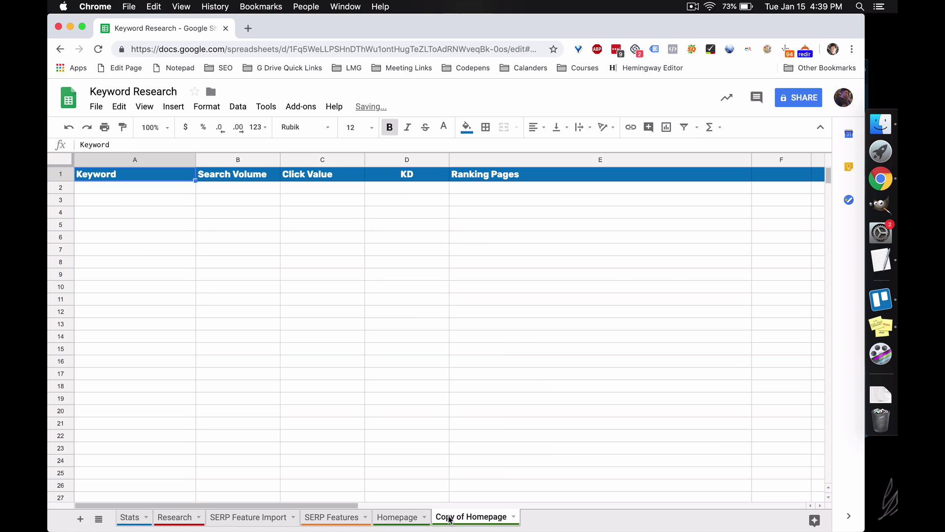
key(super+v)
click(392, 387)
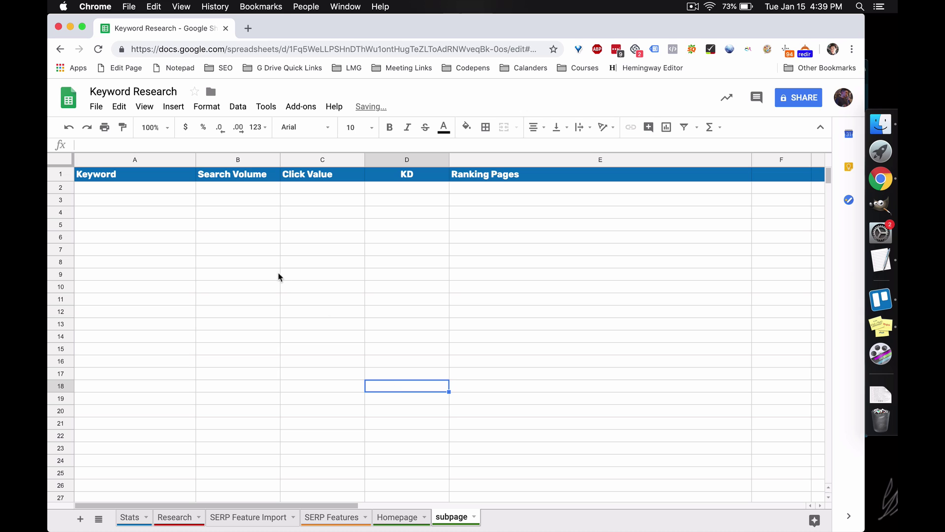
Clear and re-paste the A2 formula so pbn, pbn butler and diggity marketing appear
click(173, 199)
click(169, 190)
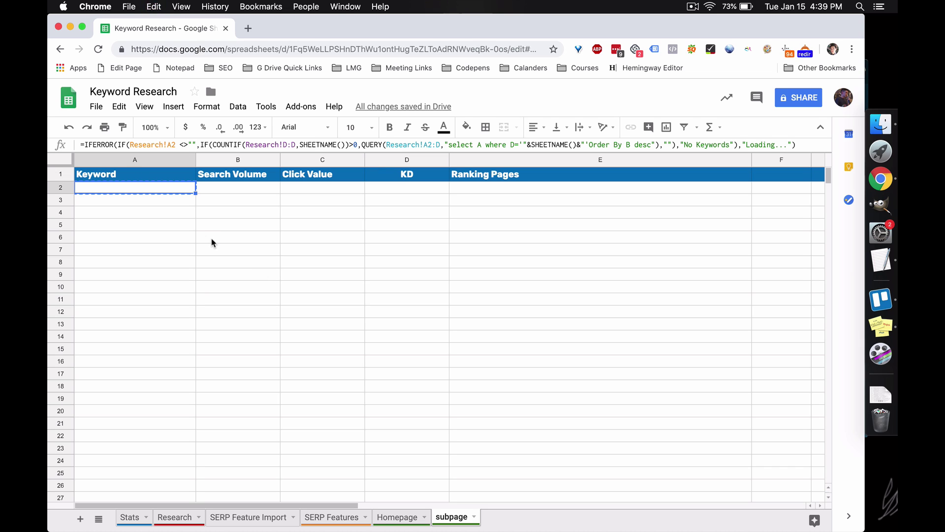
key(Delete)
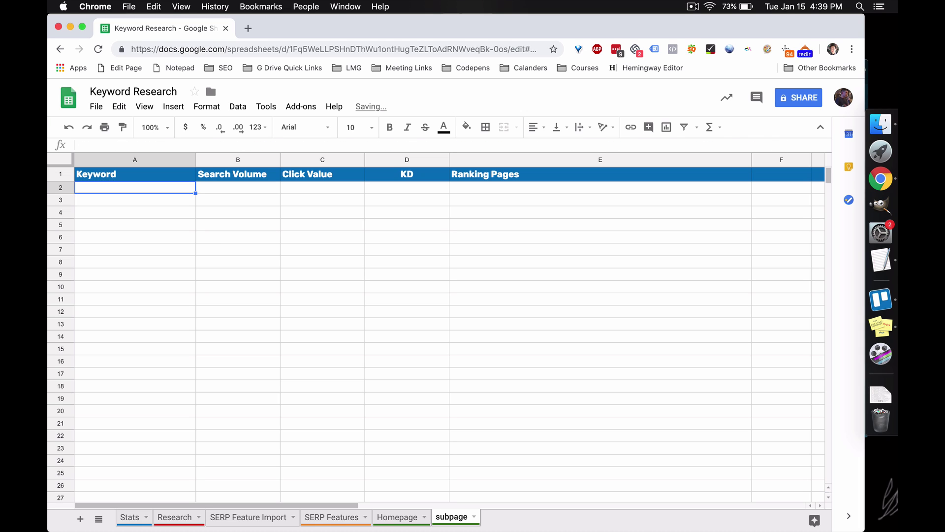
key(super+v)
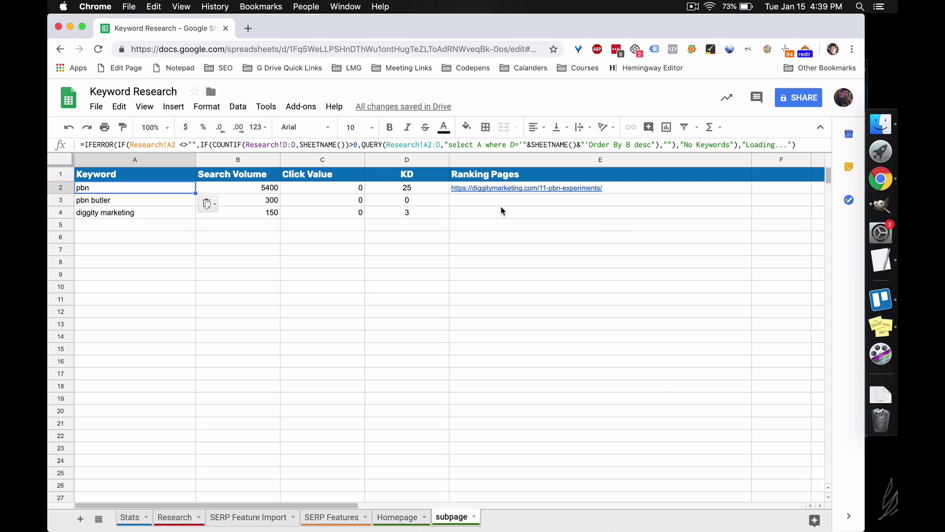
click(479, 295)
drag(84, 188, 539, 211)
click(454, 427)
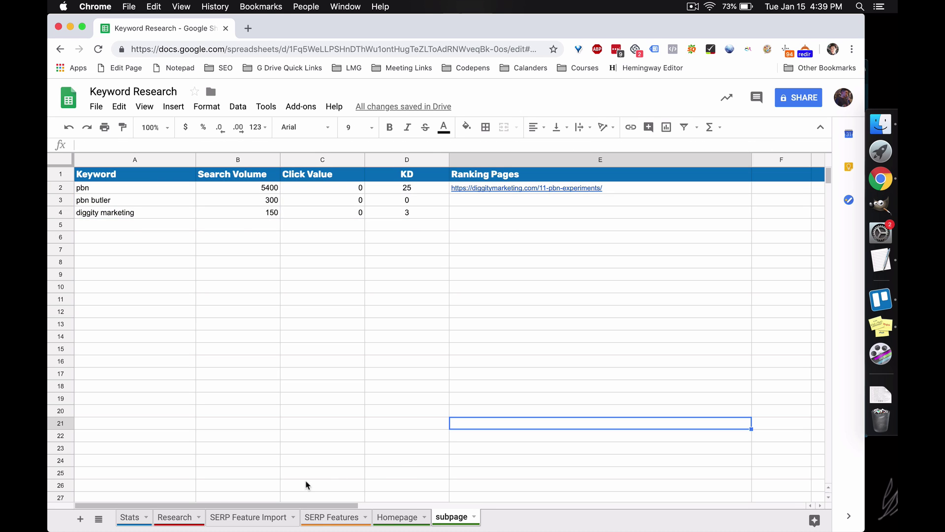
click(175, 517)
drag(426, 192, 418, 258)
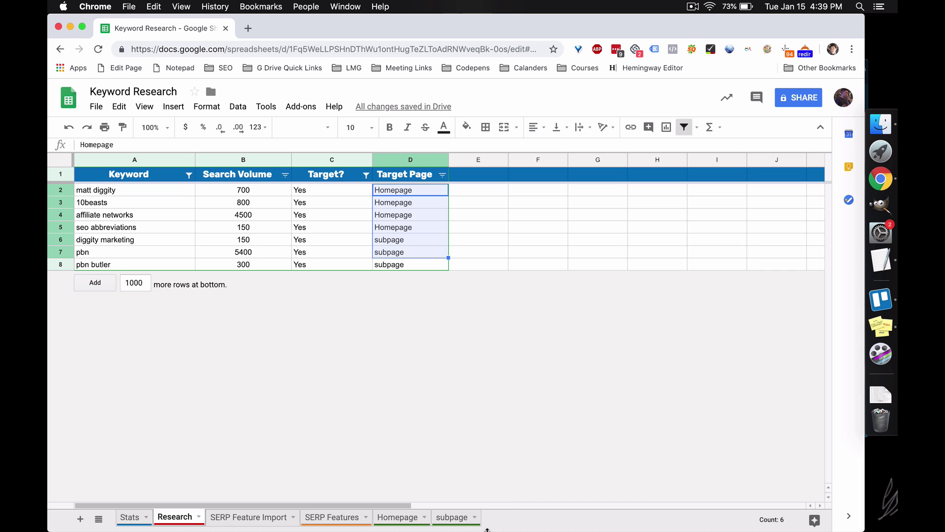
click(471, 225)
click(451, 516)
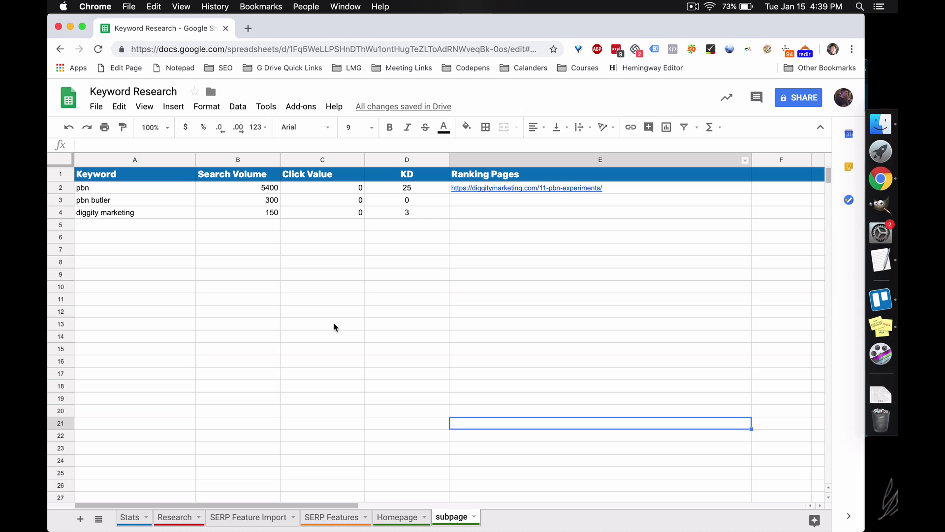
click(400, 517)
click(450, 525)
click(645, 190)
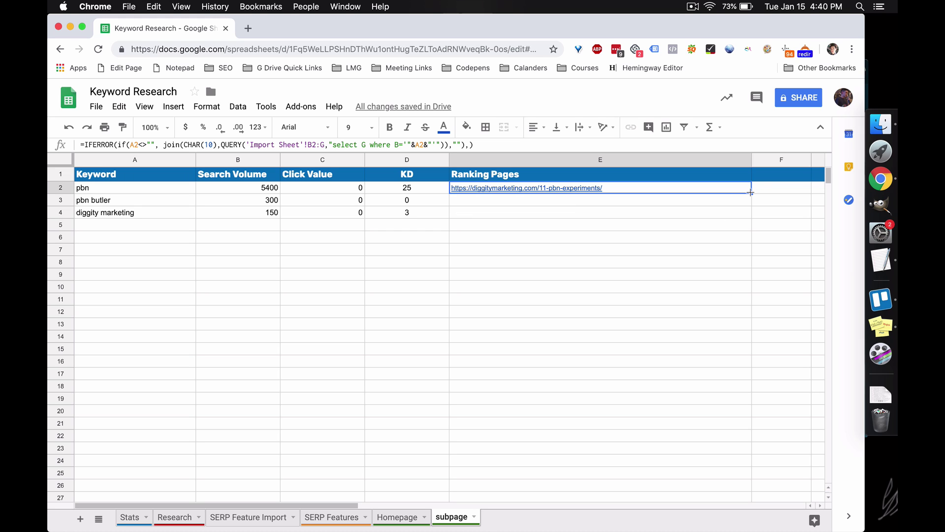
drag(751, 192, 734, 274)
click(331, 268)
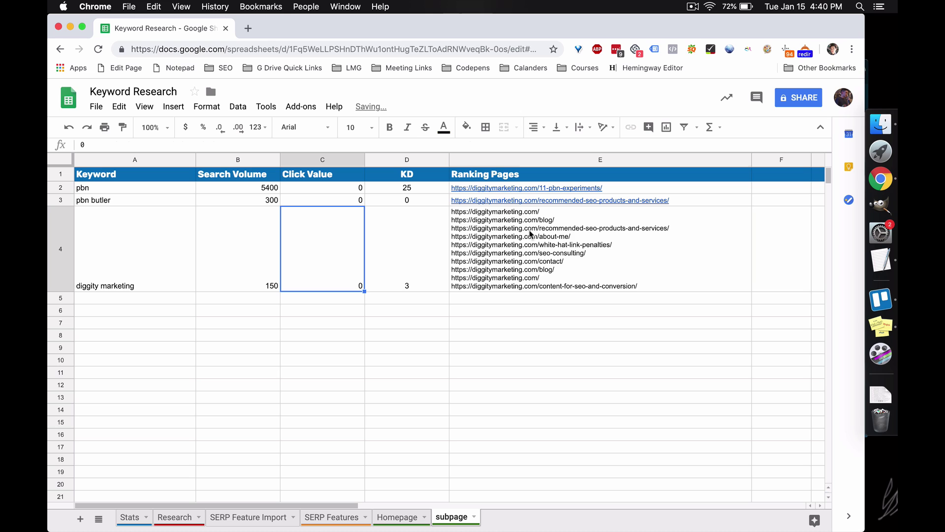
key(ctrl+z)
key(ctrl+z)
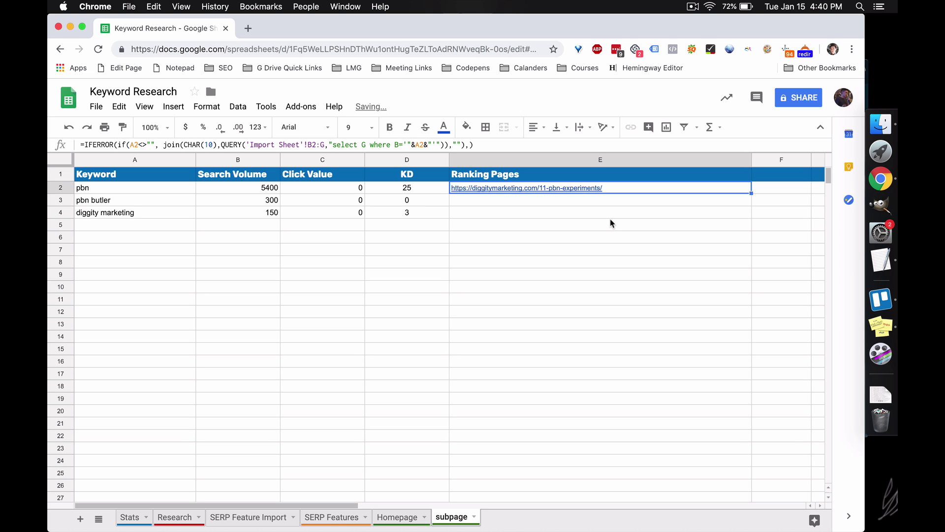
click(598, 213)
key(ctrl+v)
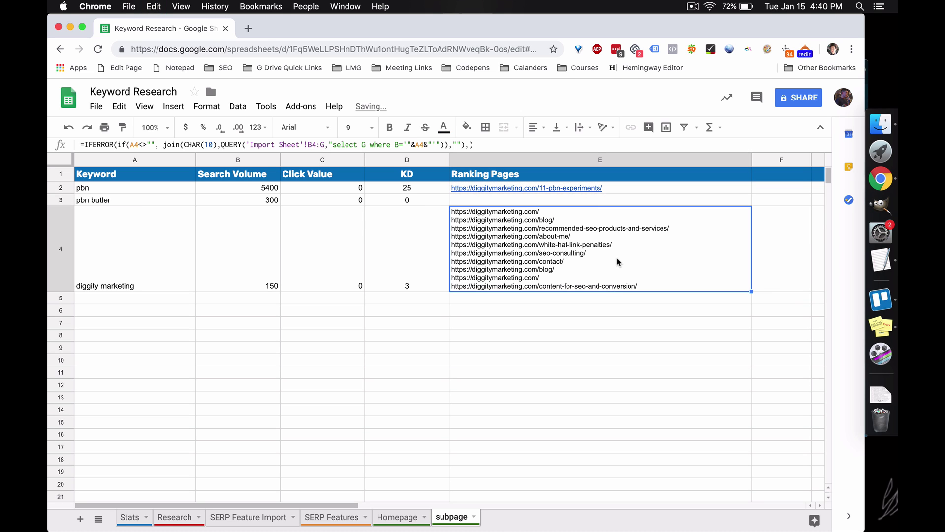
key(ctrl+z)
click(600, 199)
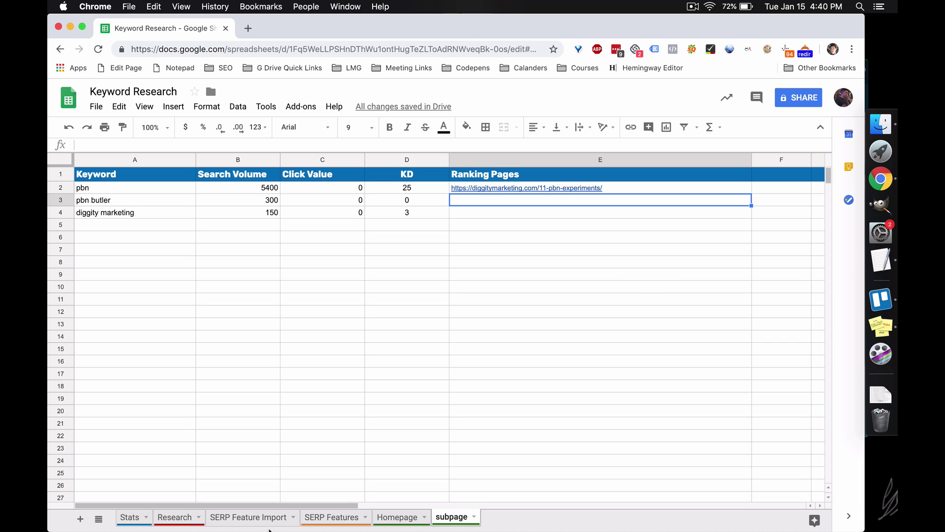
Go to the Stats sheet and review its totals, monthly estimates and Total Imported Terms formula
click(129, 518)
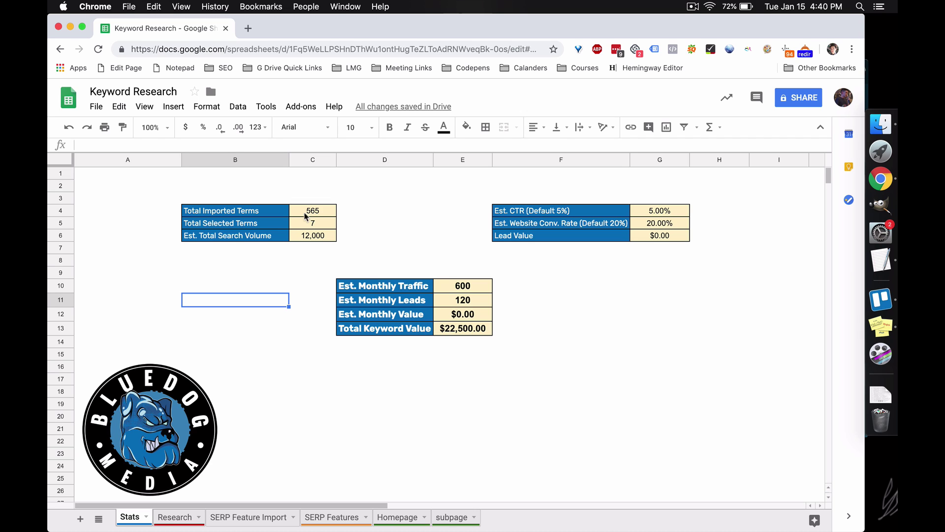
click(308, 236)
drag(562, 379, 299, 295)
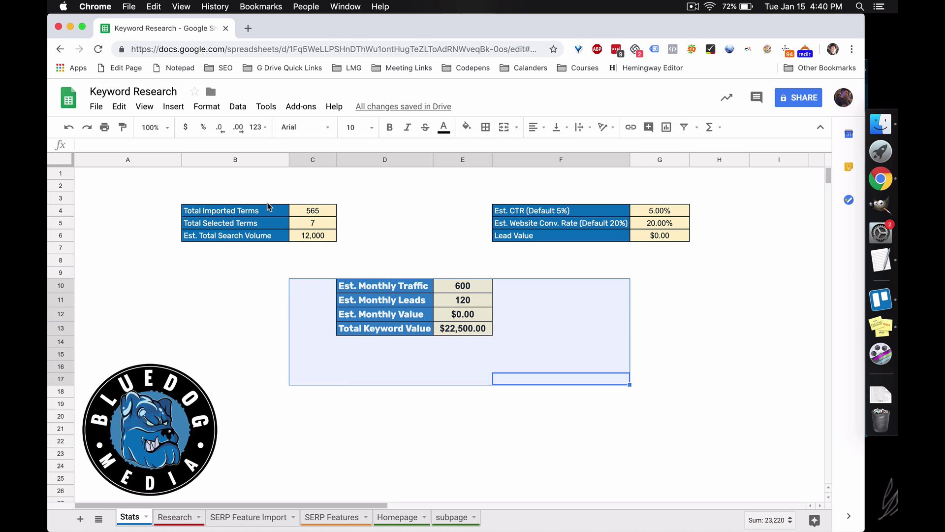
drag(215, 185, 357, 265)
drag(490, 198, 487, 251)
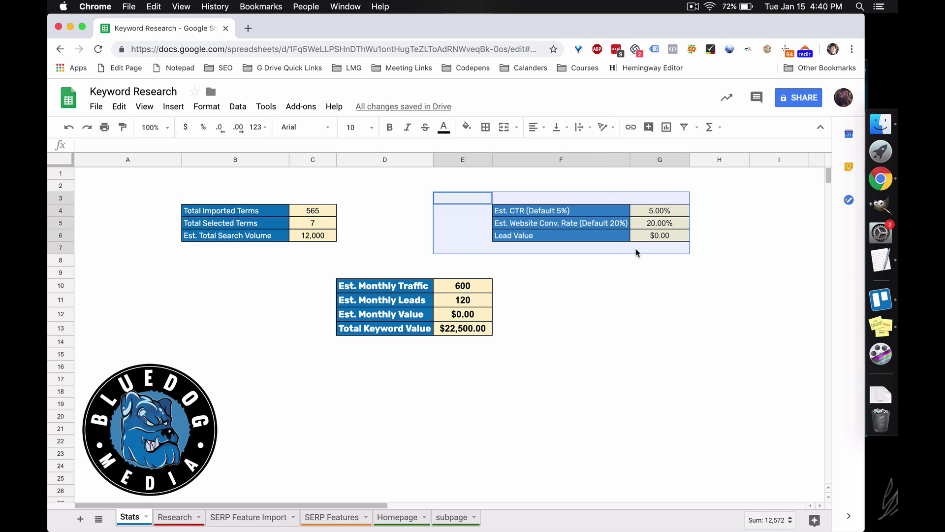
click(306, 216)
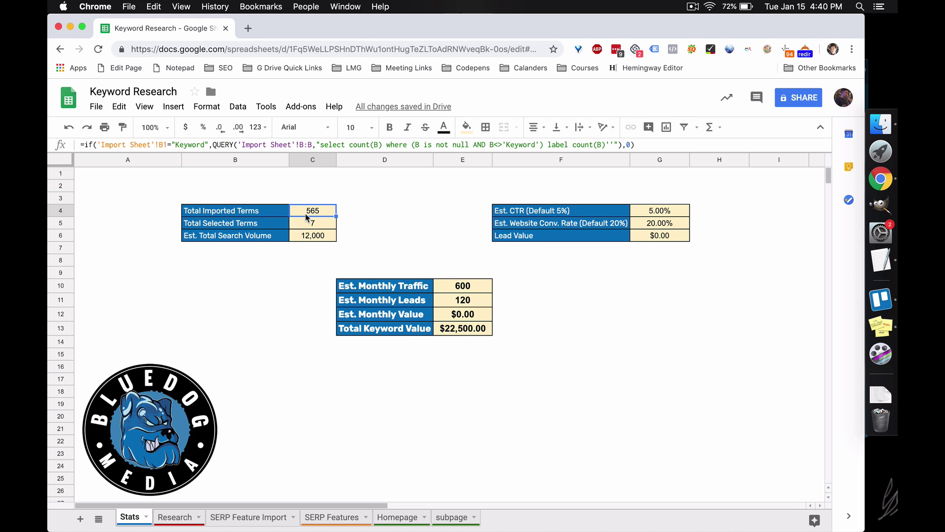
Unhide Import Sheet from the All Sheets list
click(100, 520)
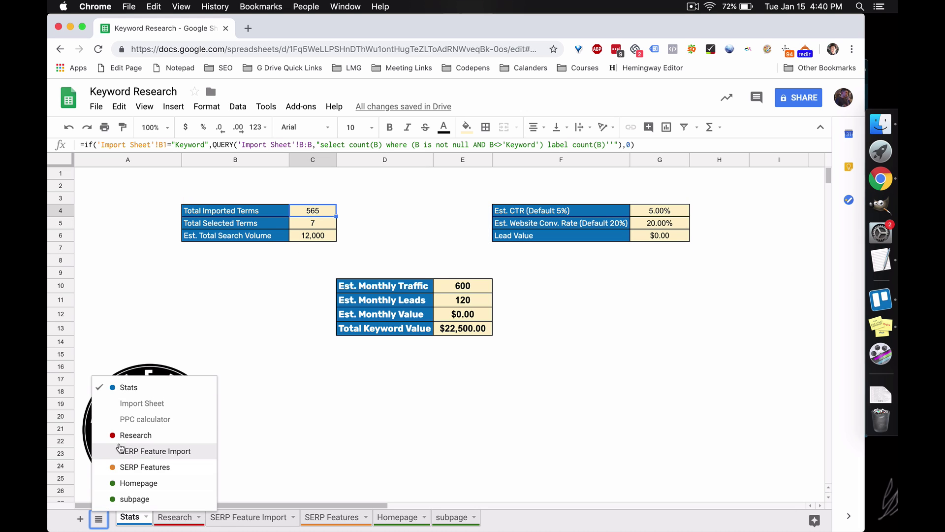
click(131, 401)
click(99, 519)
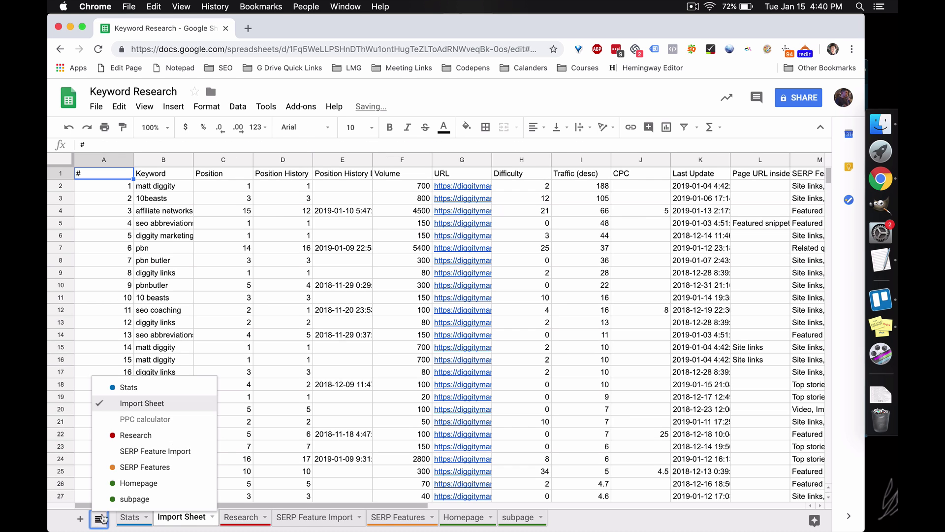
click(274, 350)
Back on Stats, check the Total Imported and Selected Terms formulas against Research's Target? values
click(131, 516)
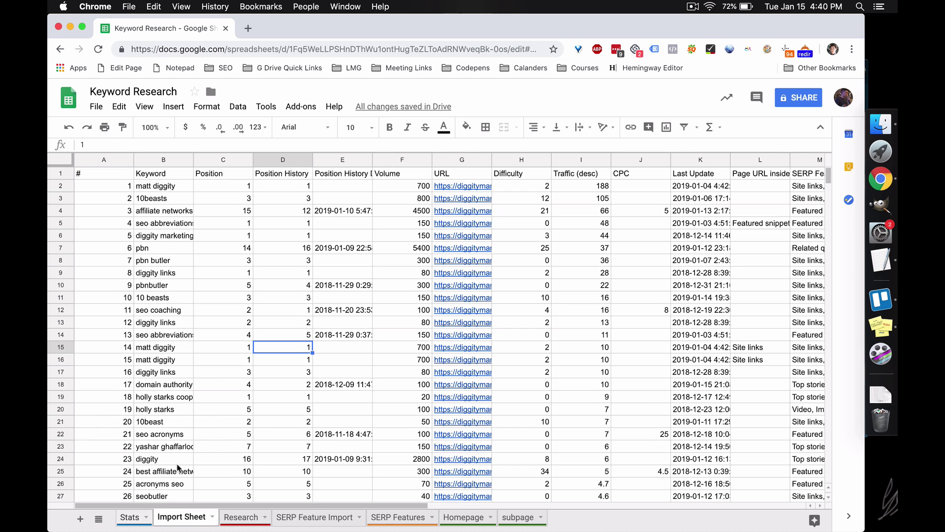
click(269, 210)
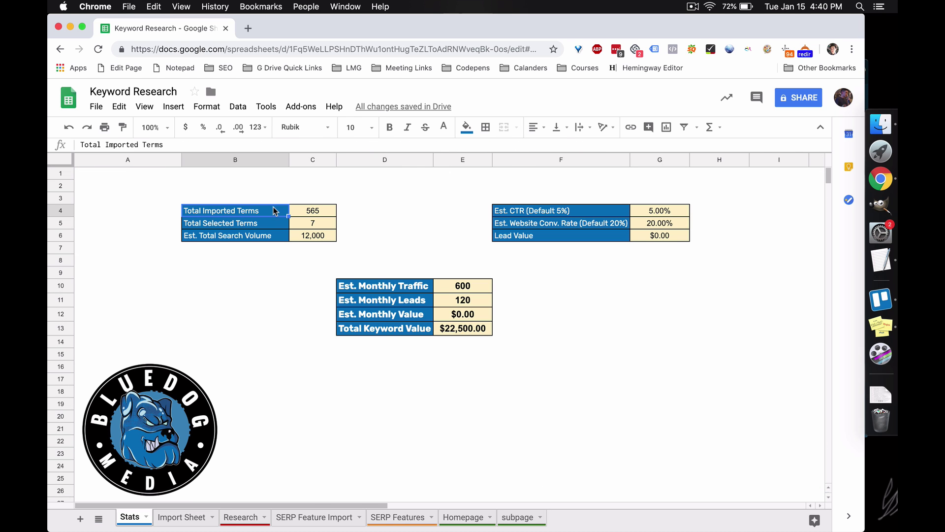
click(307, 210)
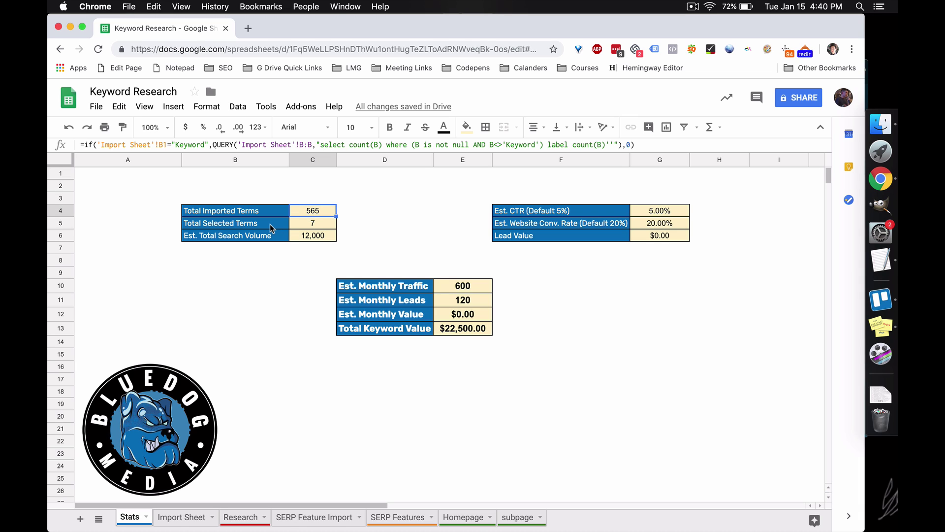
click(271, 227)
click(311, 228)
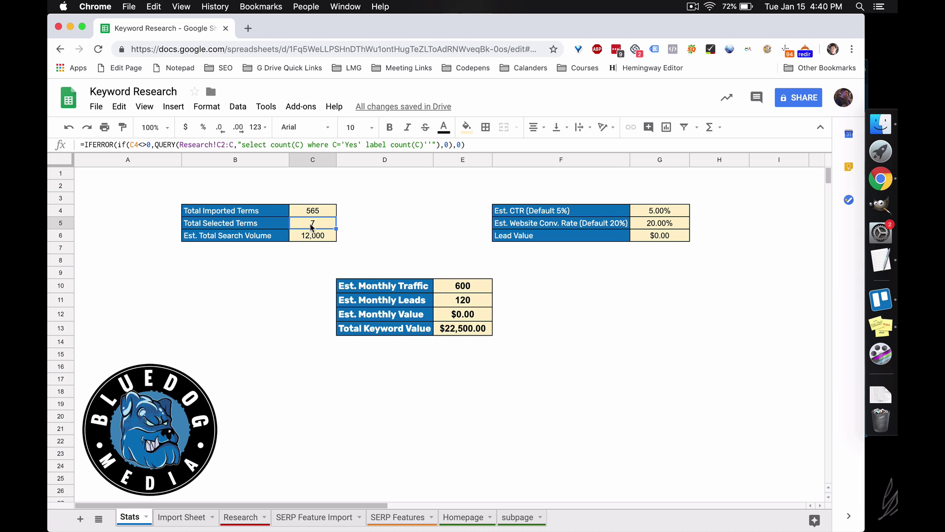
click(254, 520)
drag(320, 197, 320, 227)
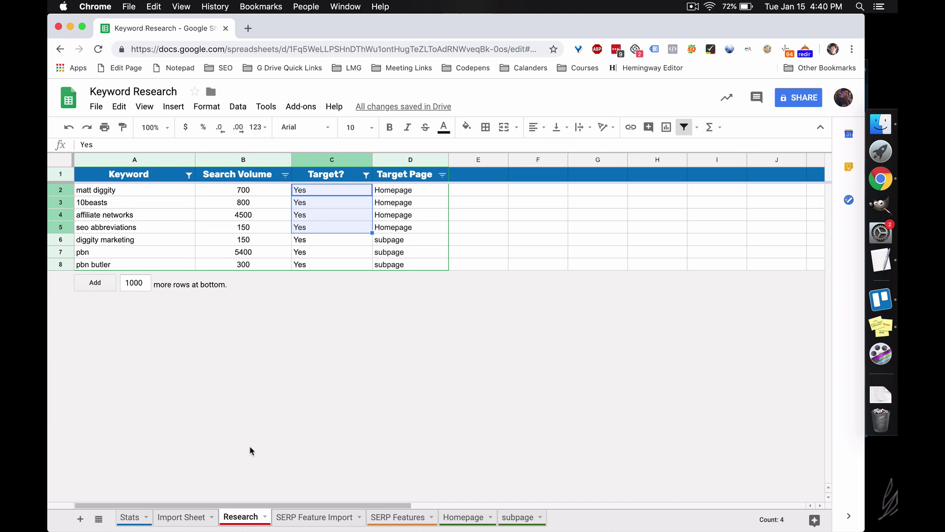
click(131, 517)
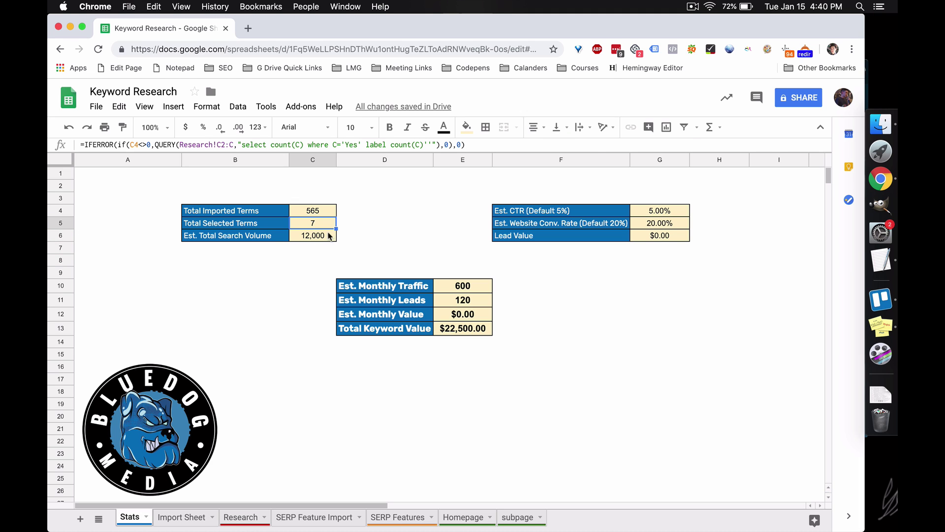
click(256, 239)
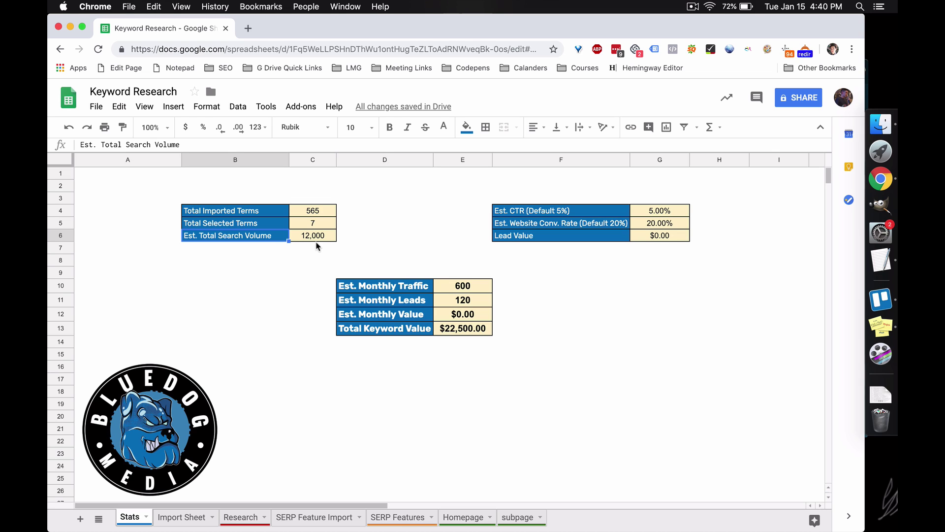
Review the CTR, conversion and lead value settings and the monthly estimate formulas
click(350, 238)
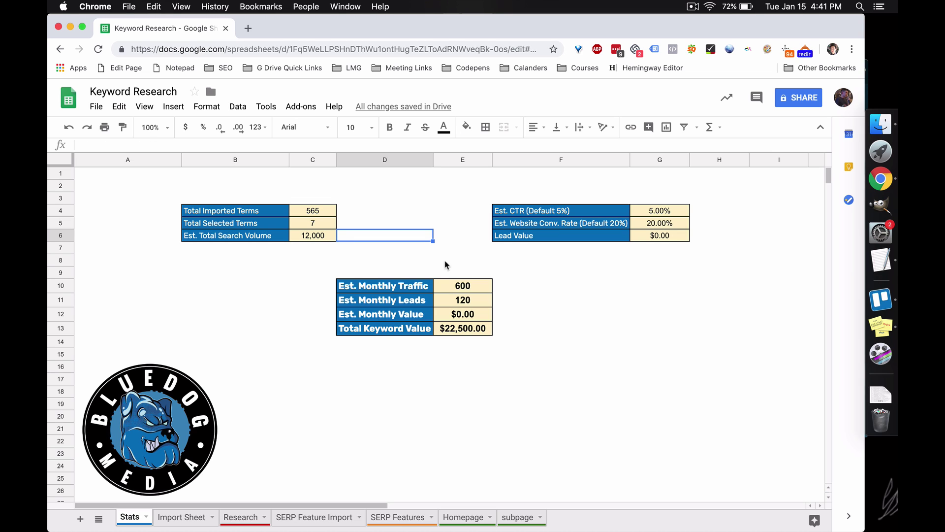
drag(539, 212, 660, 236)
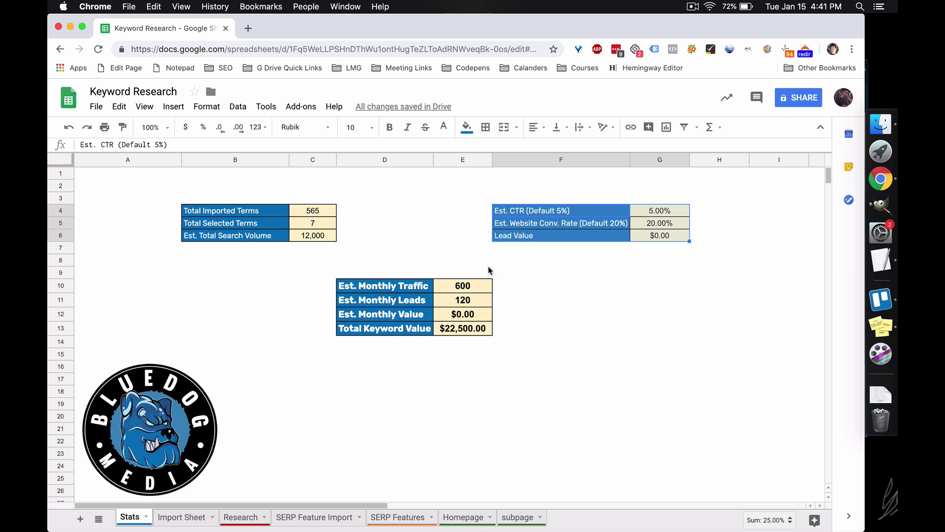
click(453, 290)
drag(454, 318, 457, 331)
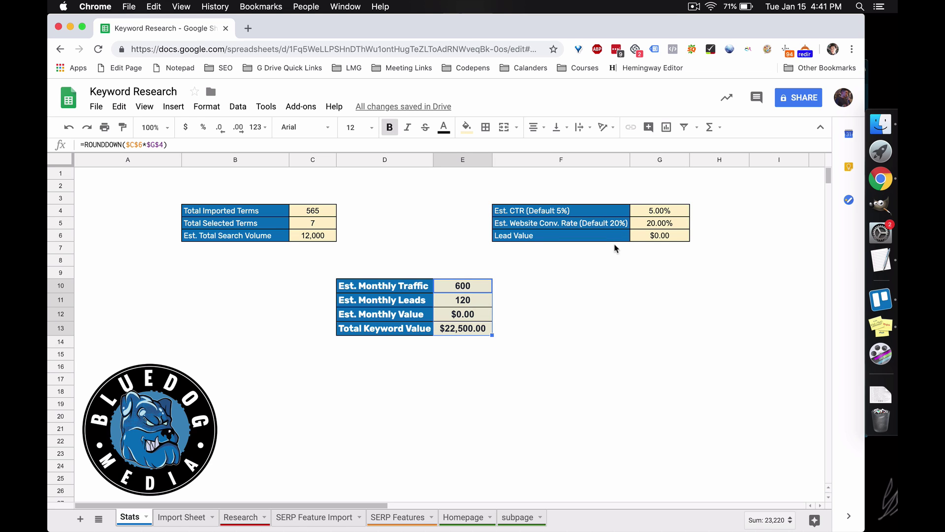
click(656, 212)
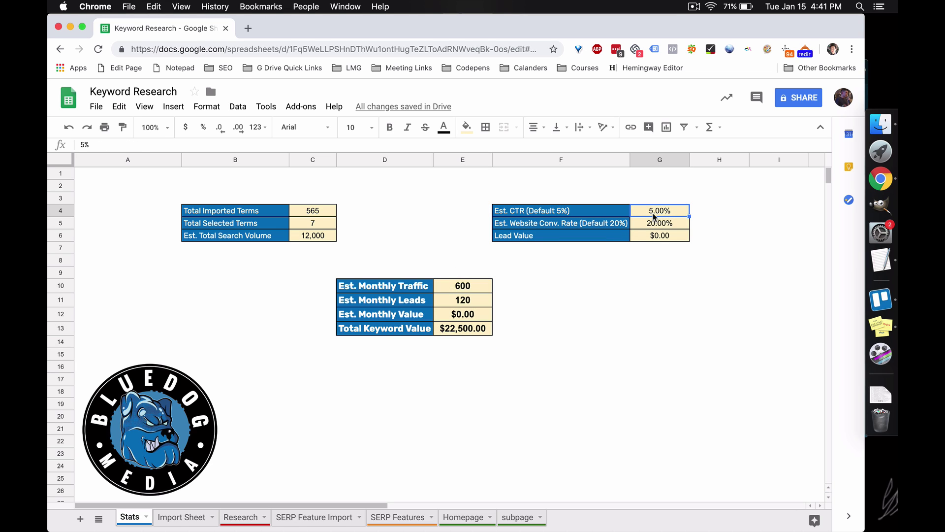
click(593, 225)
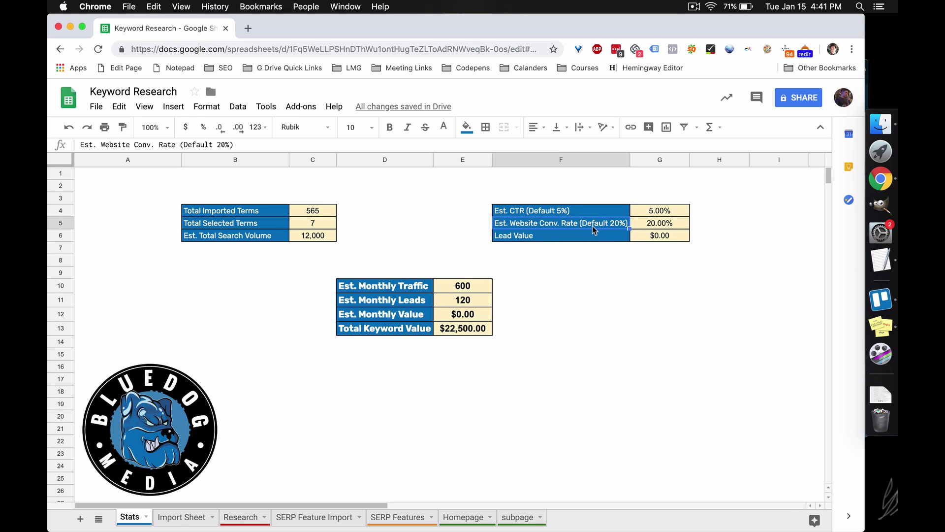
click(654, 225)
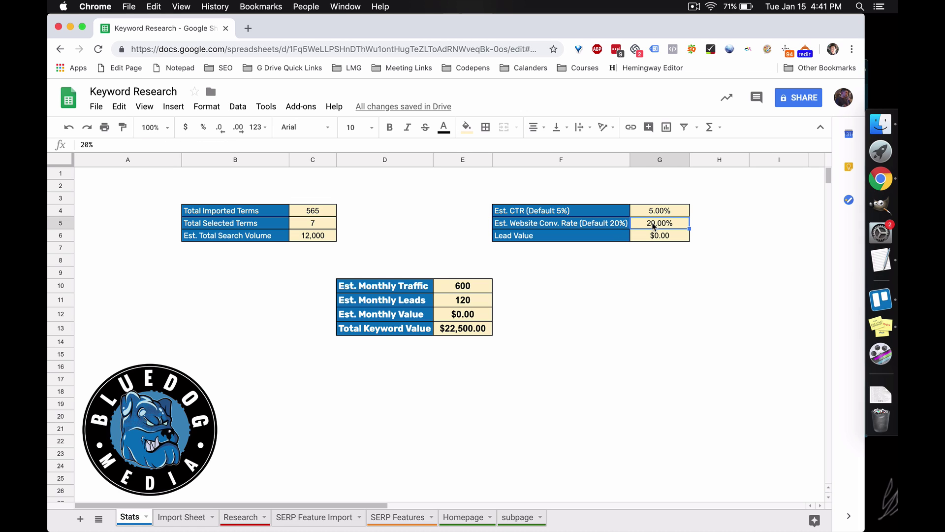
click(659, 238)
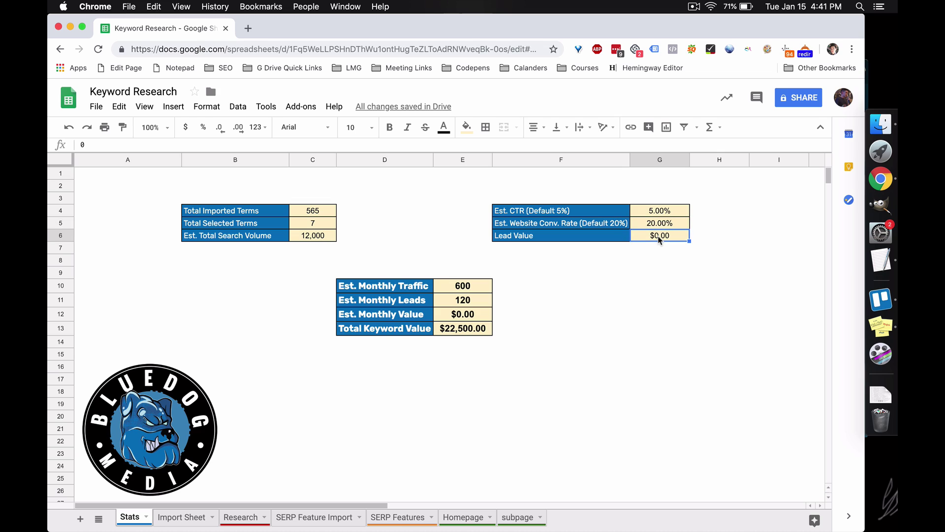
click(456, 288)
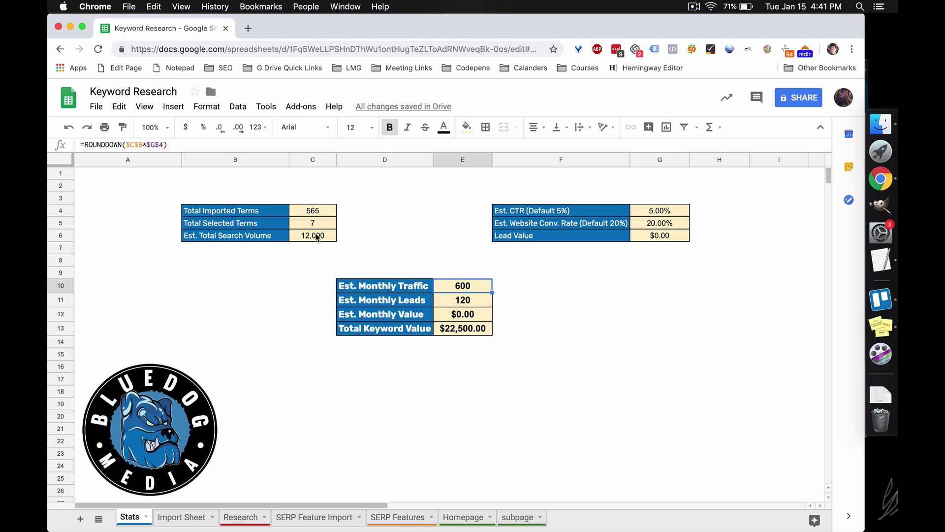
click(465, 304)
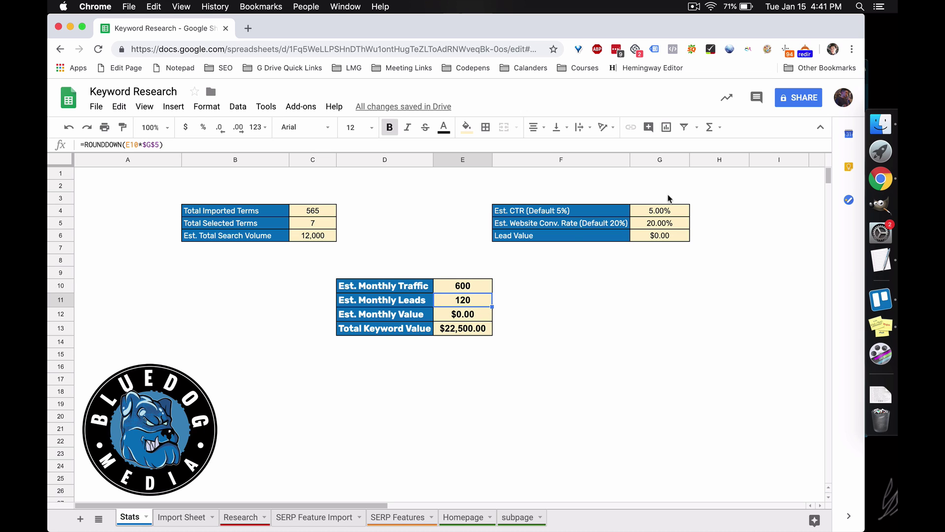
click(462, 315)
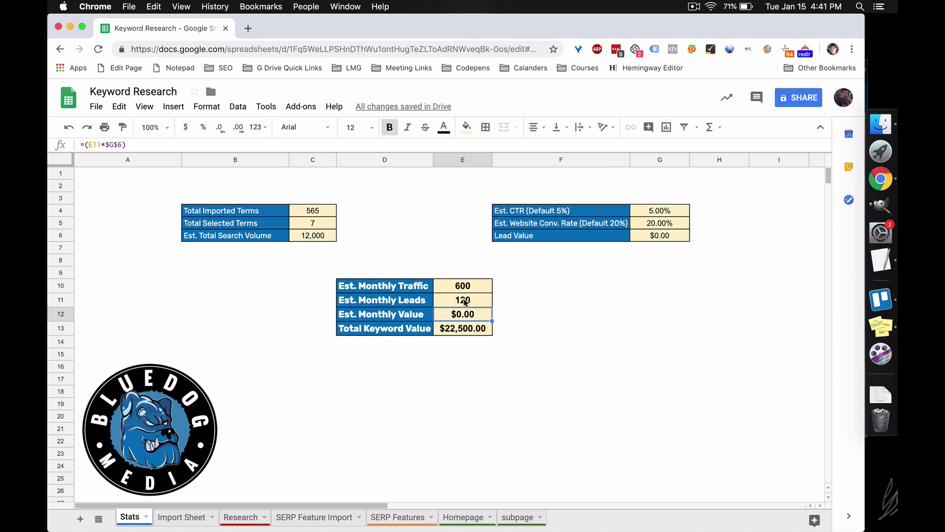
click(458, 330)
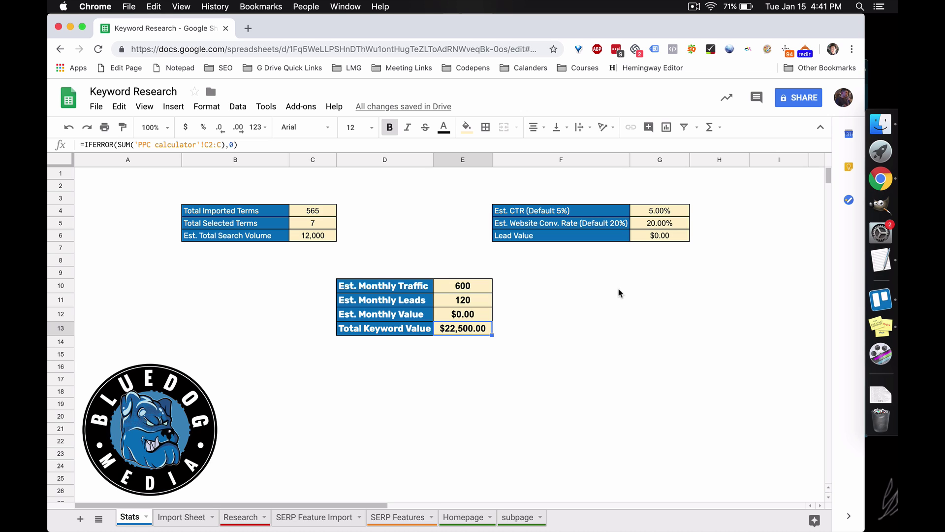
Enter 15 for Est. CTR, 25 for conversion rate and 100 for lead value
click(672, 211)
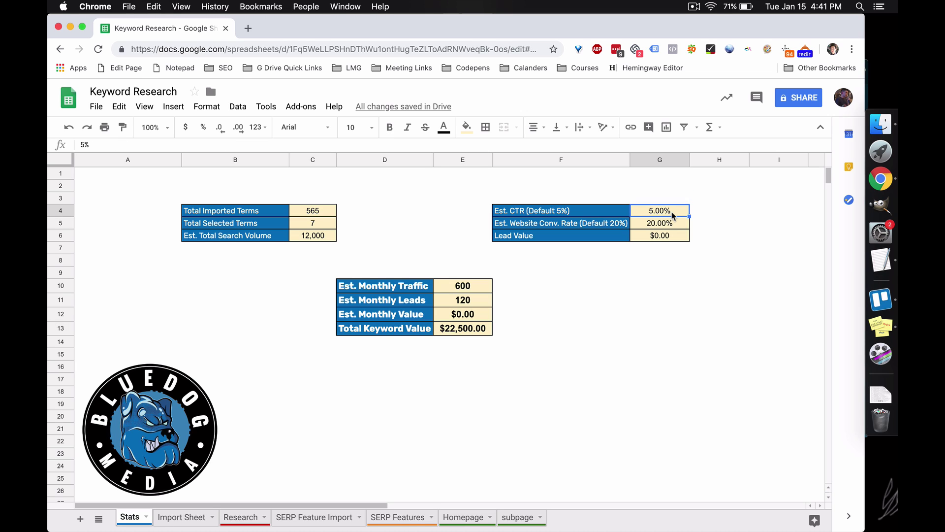
text(15)
key(Return)
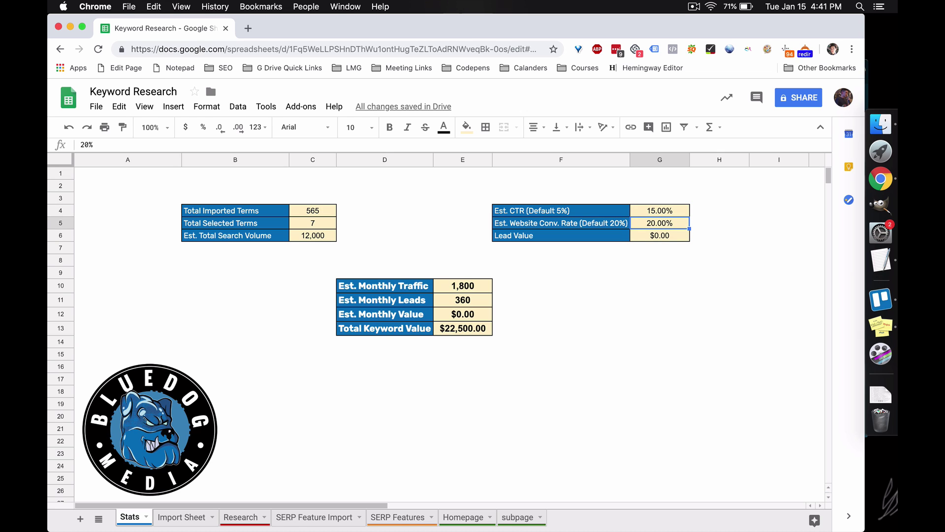
text(25)
key(Return)
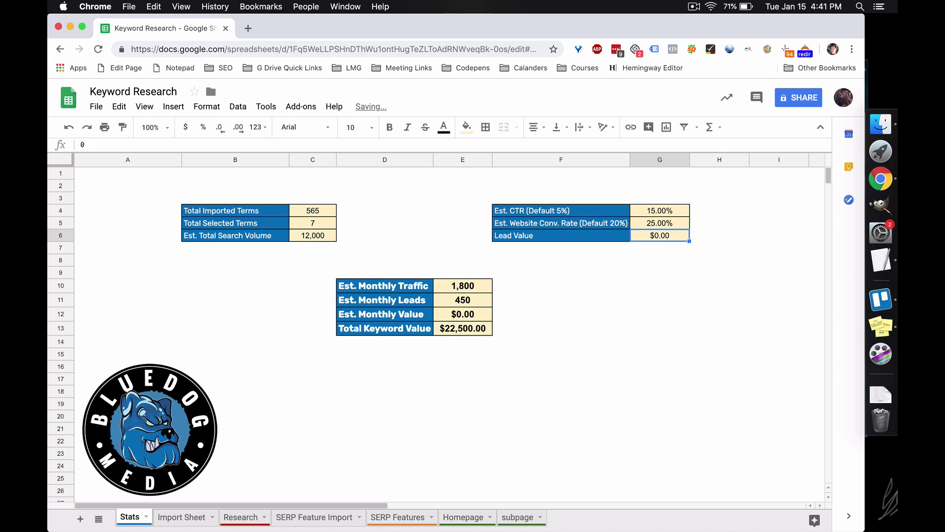
text(100)
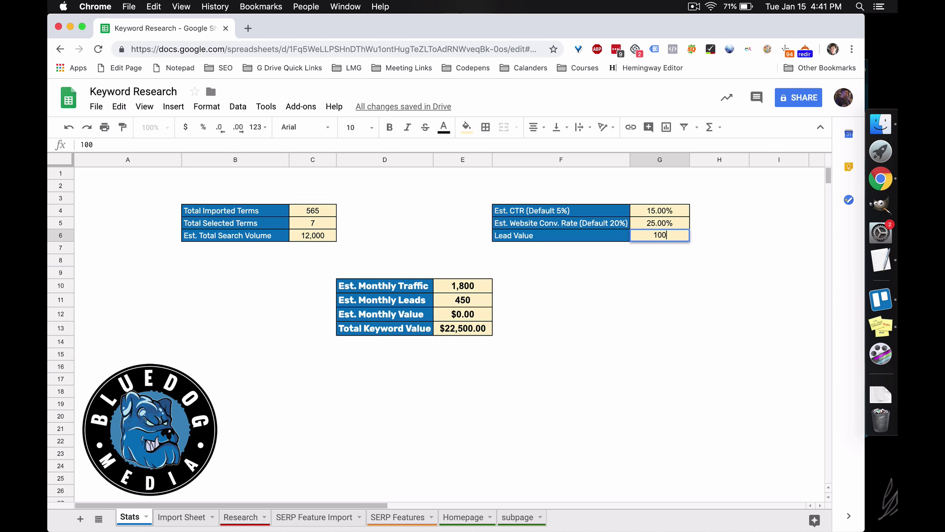
key(Return)
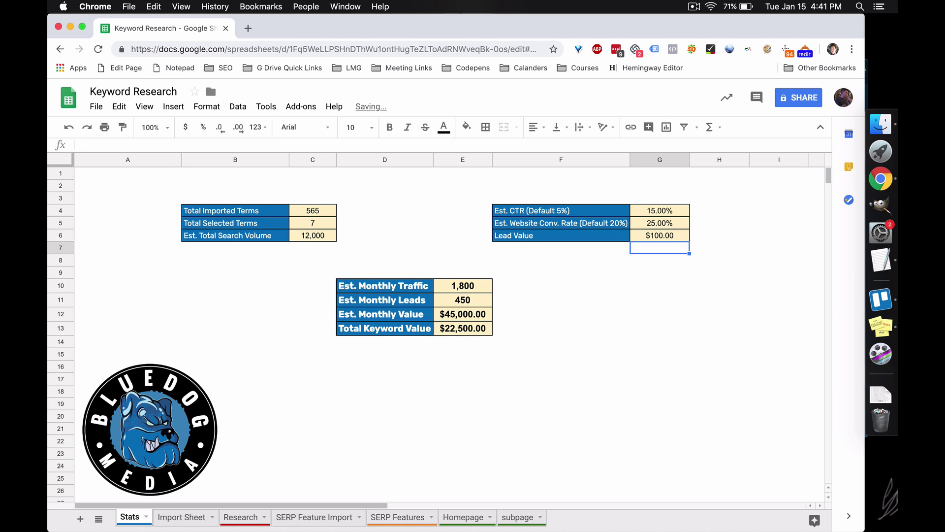
Review the monthly traffic, monthly leads and Est. Monthly Value formulas in the Stats block
click(480, 290)
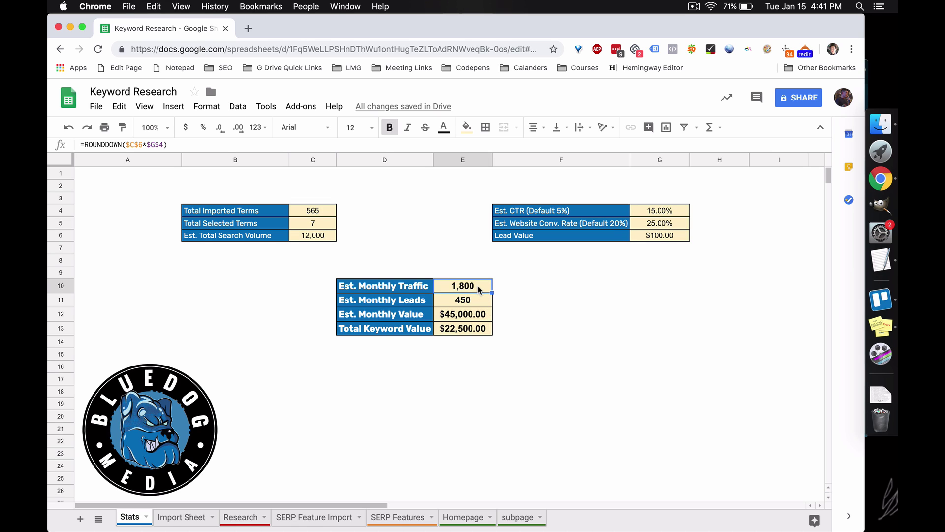
click(482, 305)
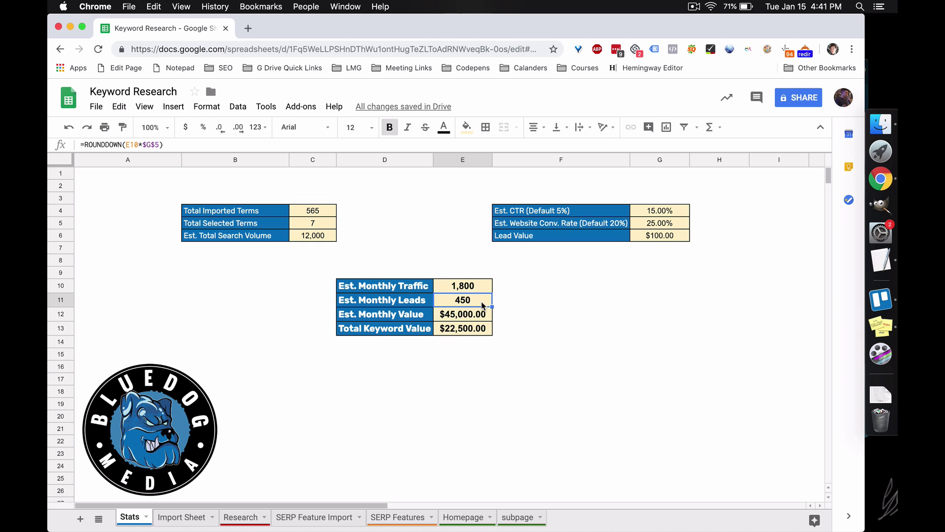
click(481, 318)
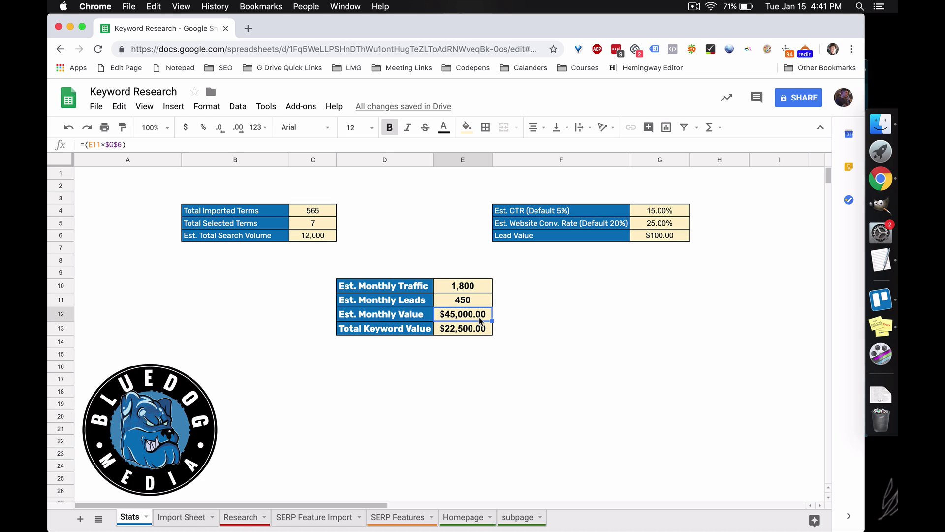
click(509, 320)
click(507, 330)
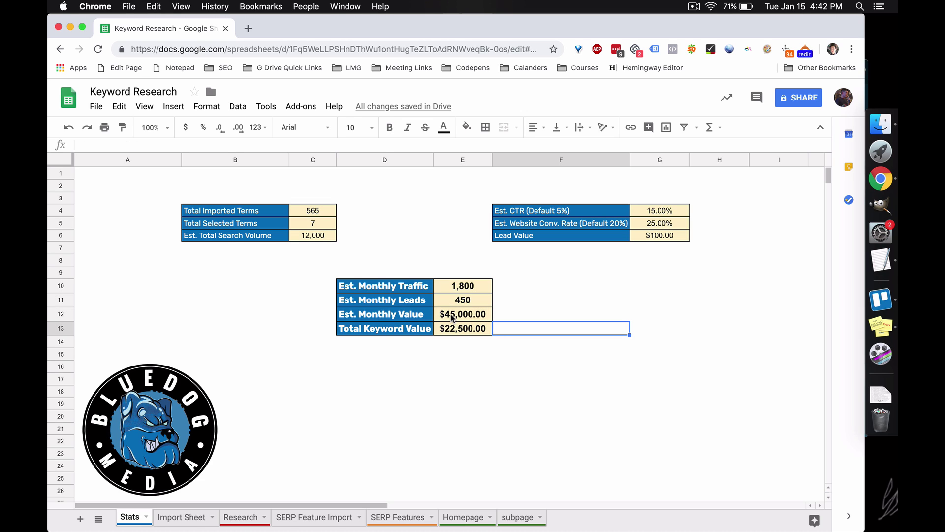
drag(451, 317, 455, 323)
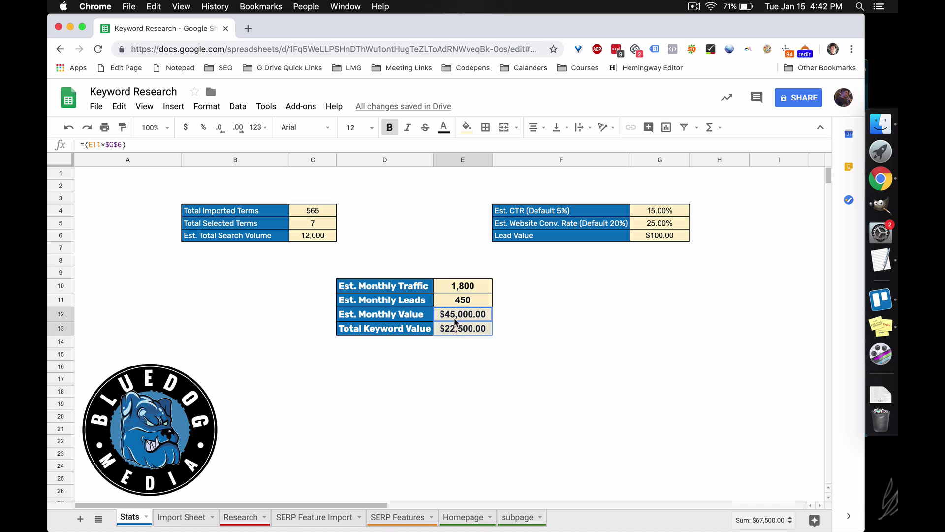
click(509, 315)
drag(383, 300, 458, 315)
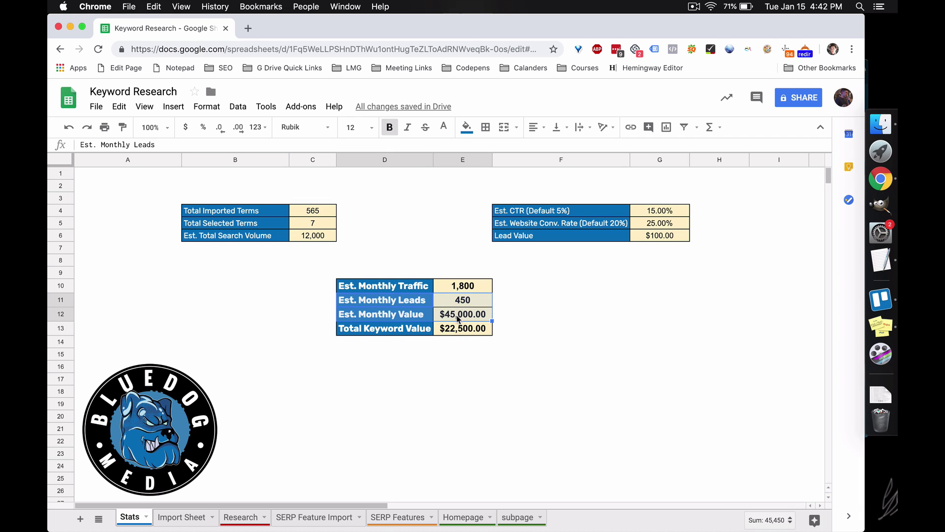
click(467, 319)
click(500, 316)
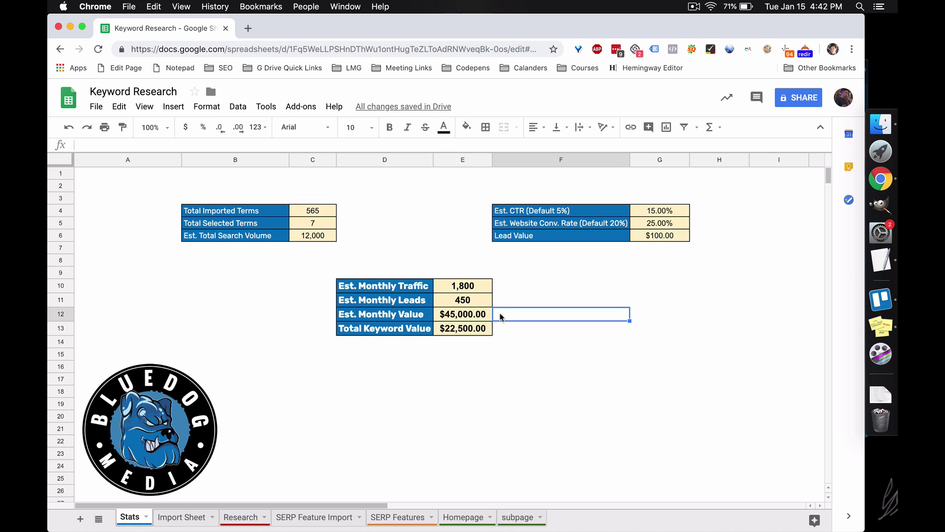
Check the $100.00 Lead Value input, the Total Keyword Value formula and the CTR, conversion and lead value rows
click(648, 237)
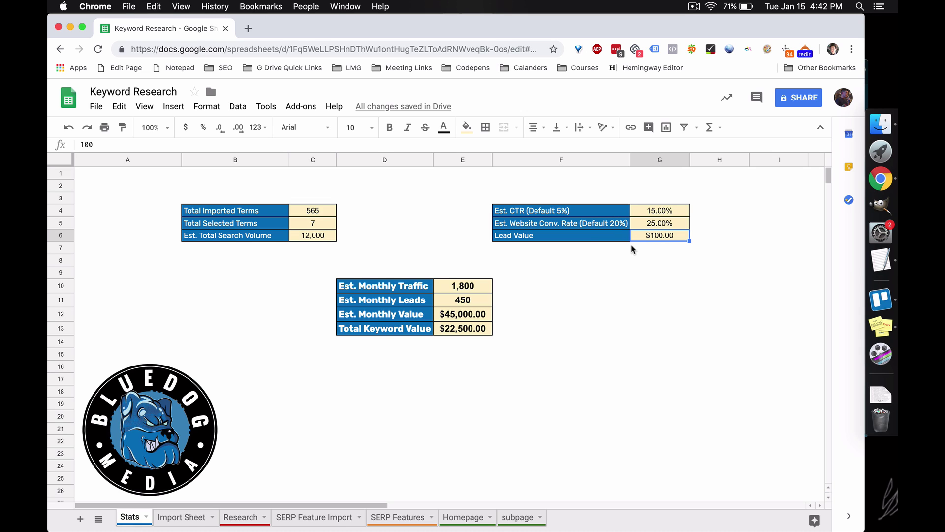
click(487, 315)
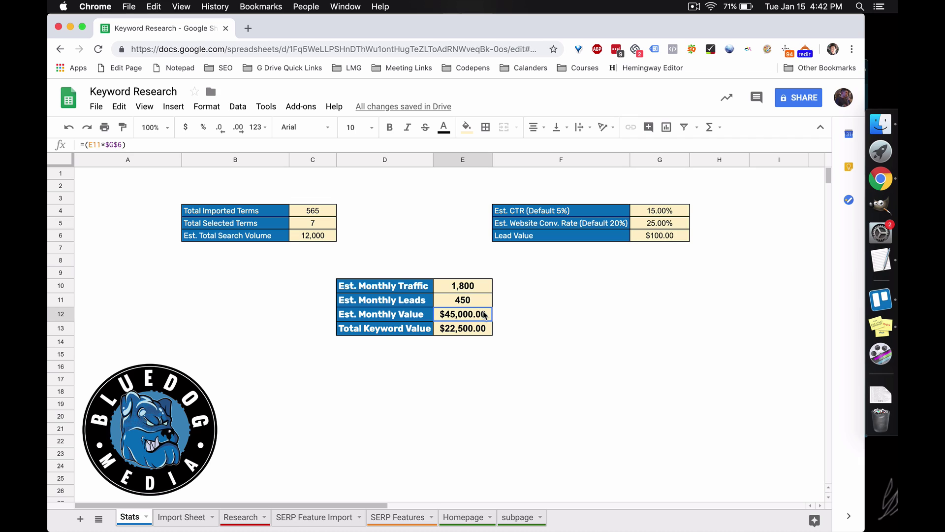
drag(404, 318, 446, 317)
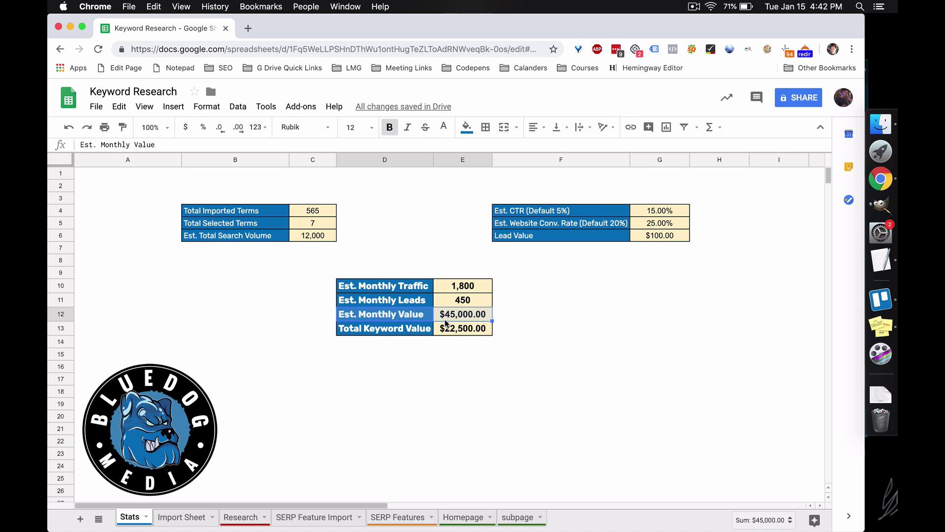
click(453, 330)
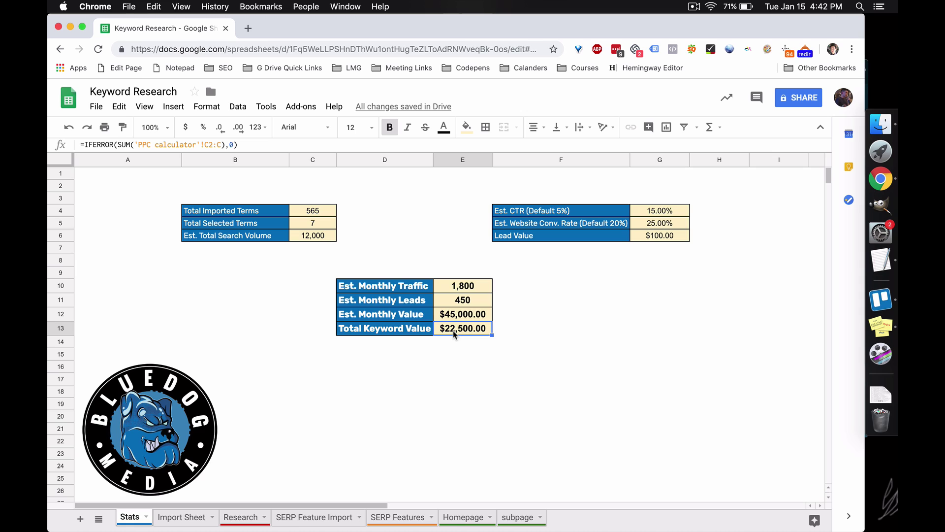
drag(606, 210, 637, 236)
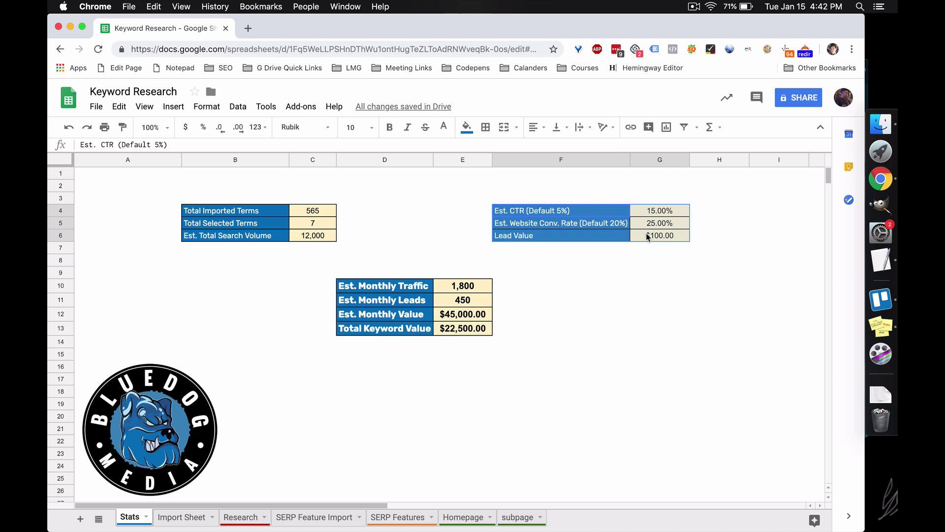
click(590, 296)
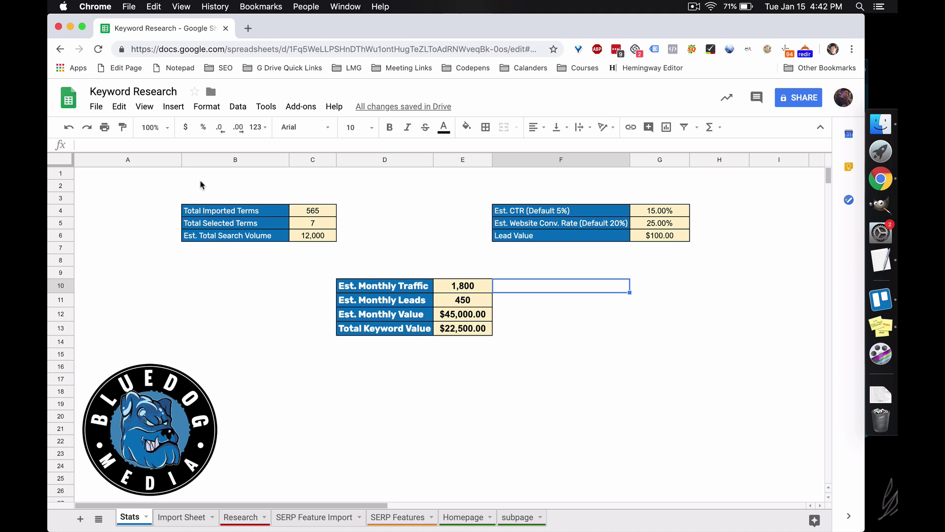
Look over the SERP Features, Stats and Research sheets, and close the Keywords Explorer browser tab
click(239, 519)
click(380, 520)
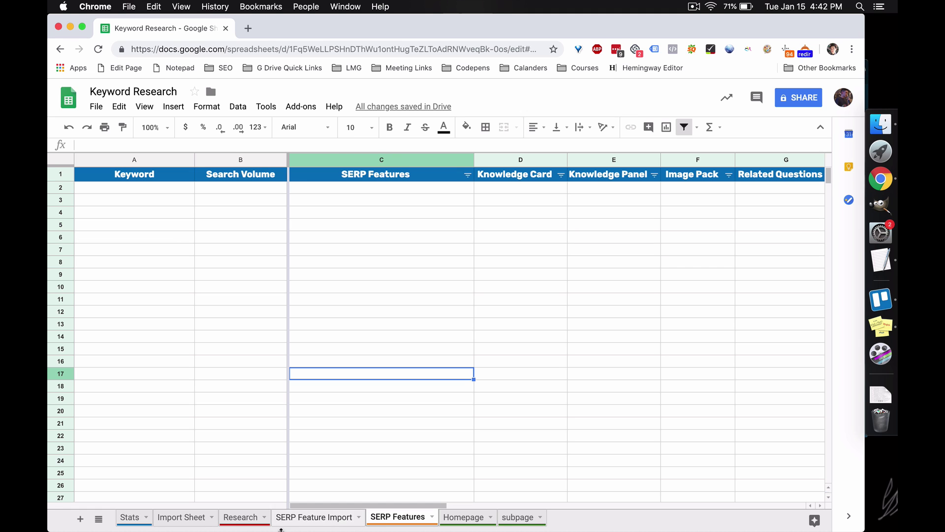
click(128, 520)
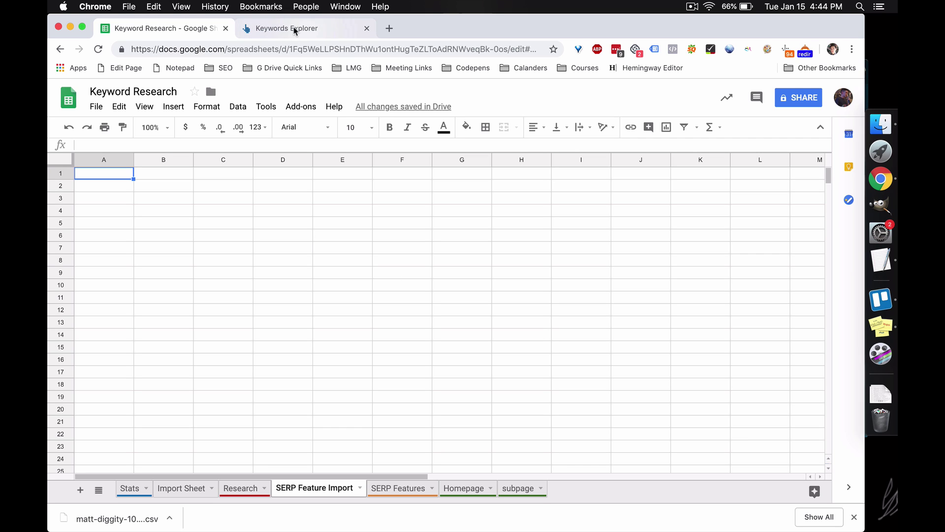
click(260, 490)
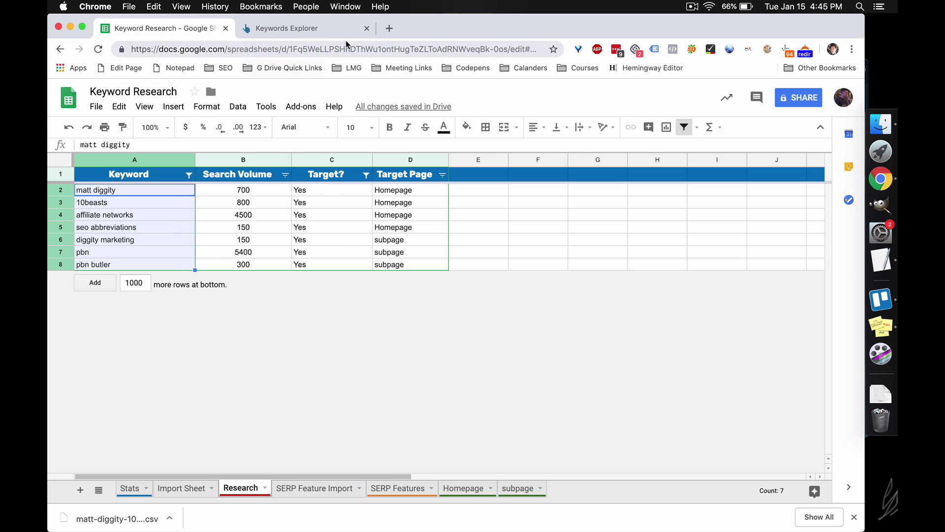
click(366, 30)
Upload the downloaded keyword CSV into the SERP Feature Import sheet, replacing data at the selected cell
click(292, 494)
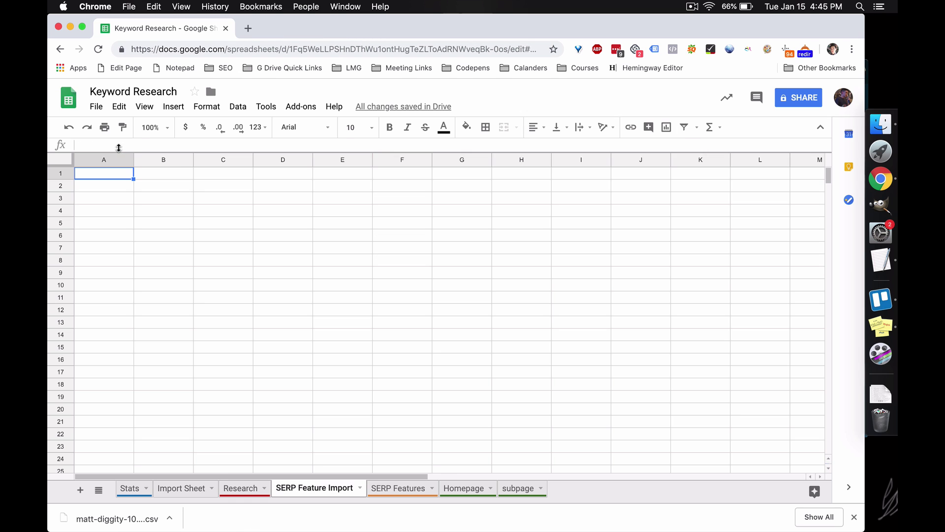
click(100, 112)
click(146, 182)
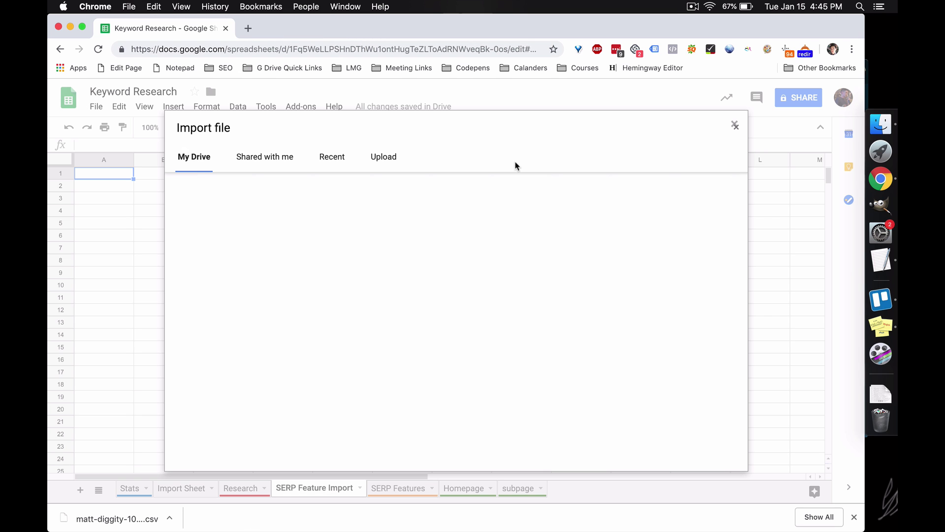
click(383, 157)
drag(135, 514, 277, 399)
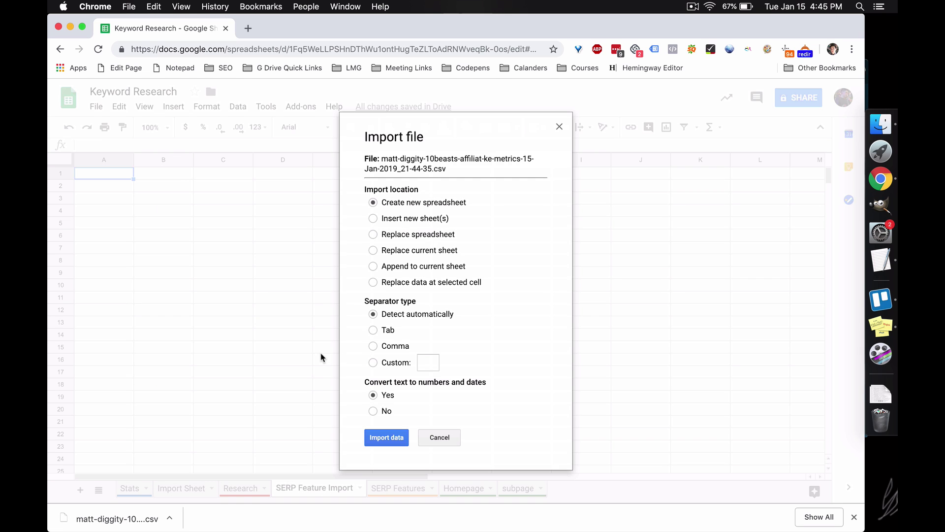
click(413, 281)
click(387, 438)
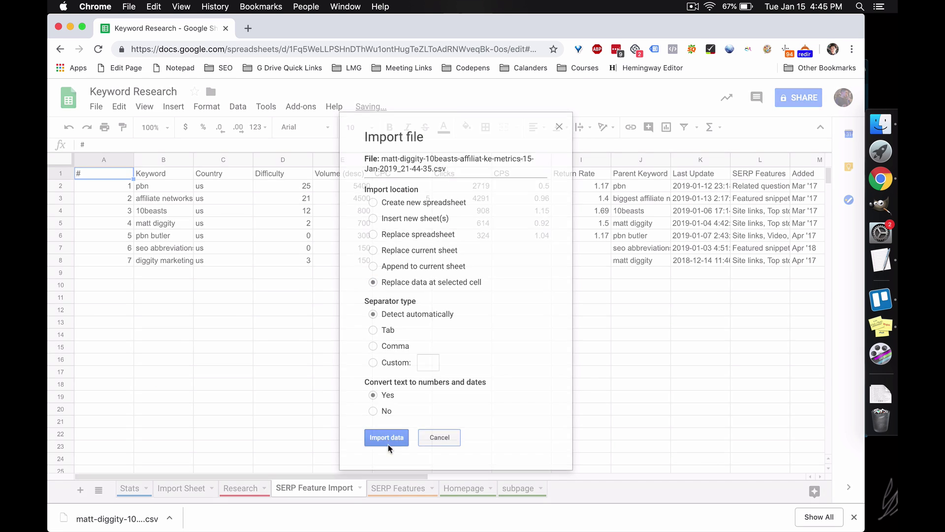
click(399, 488)
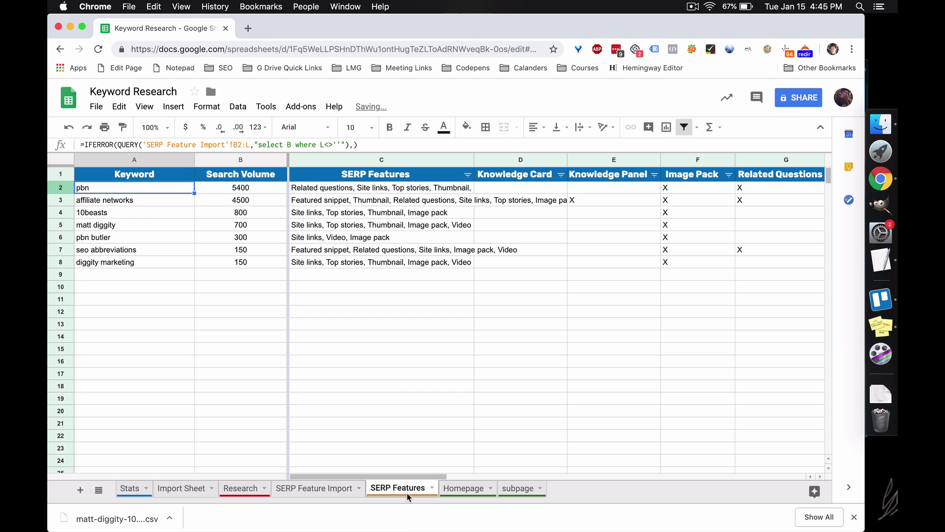
click(374, 373)
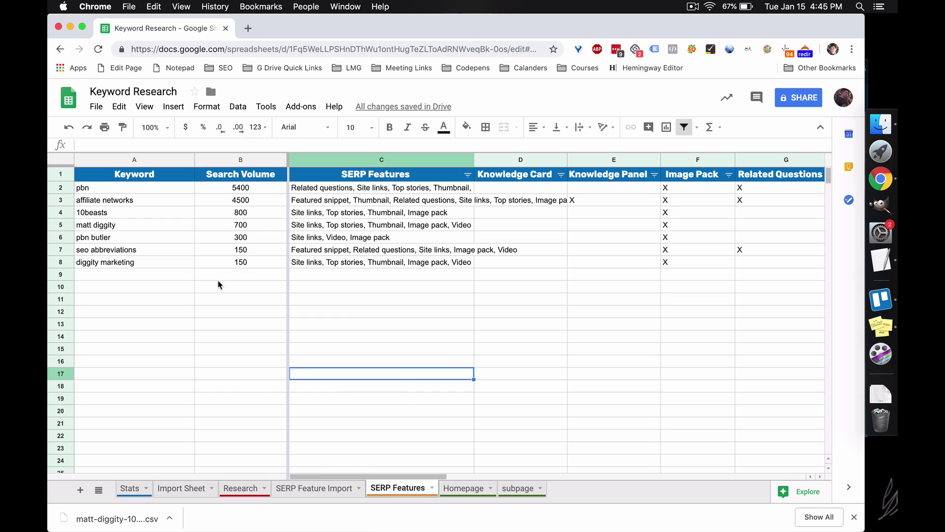
click(229, 313)
drag(170, 188, 166, 268)
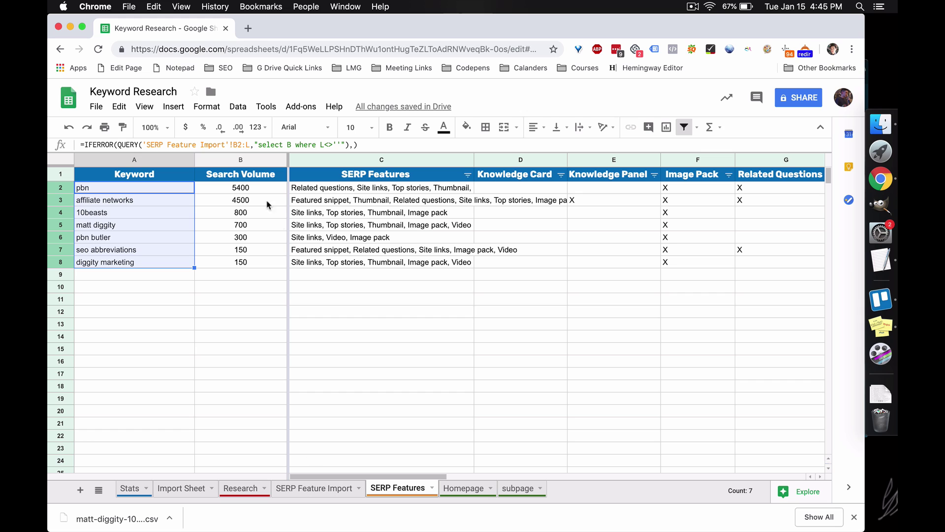
drag(256, 190, 241, 264)
click(379, 339)
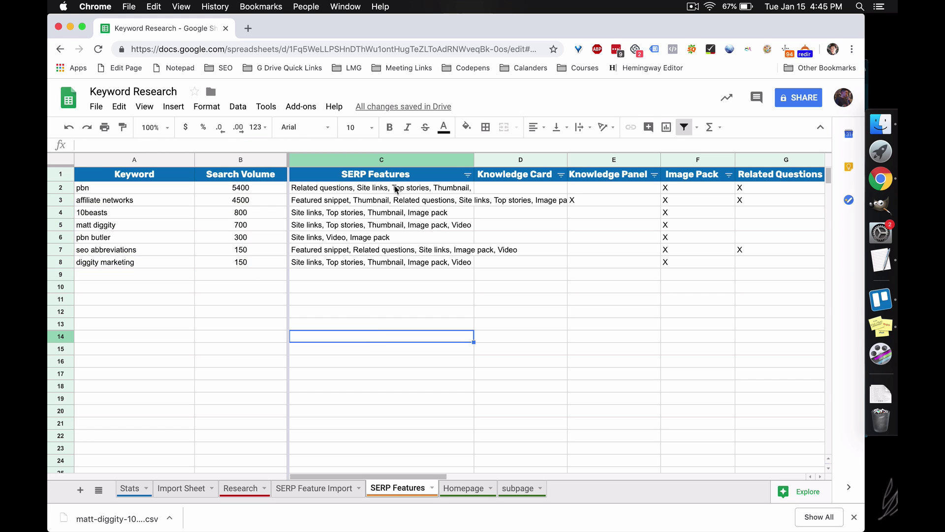
drag(393, 188, 388, 265)
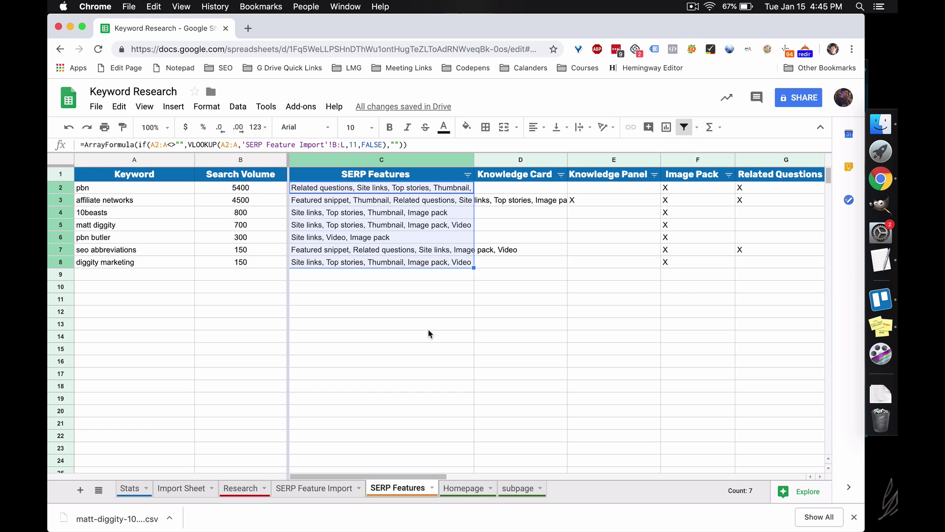
click(428, 330)
click(336, 191)
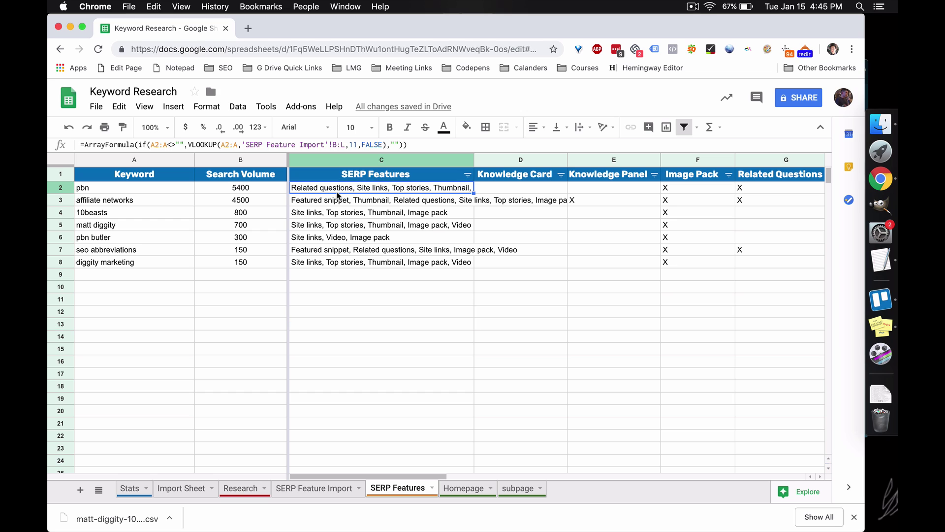
click(403, 224)
click(583, 237)
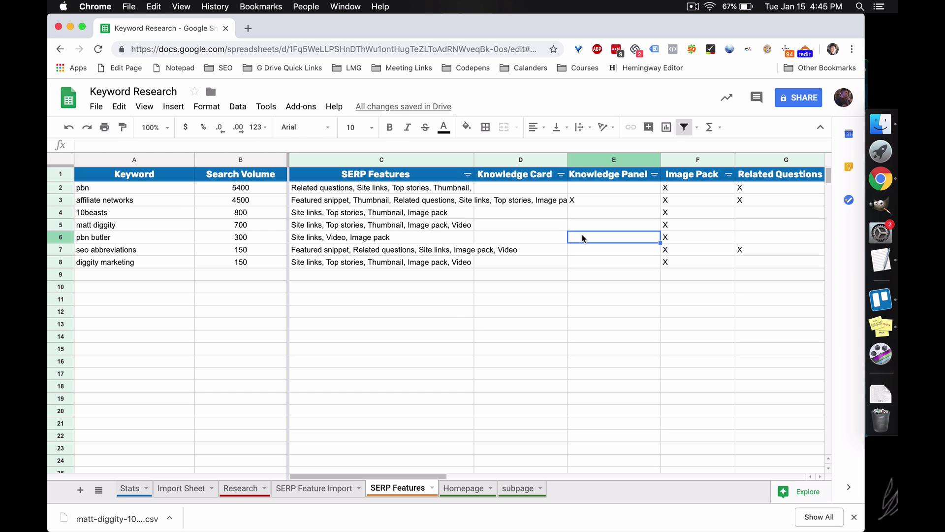
scroll(571, 320, right, 5)
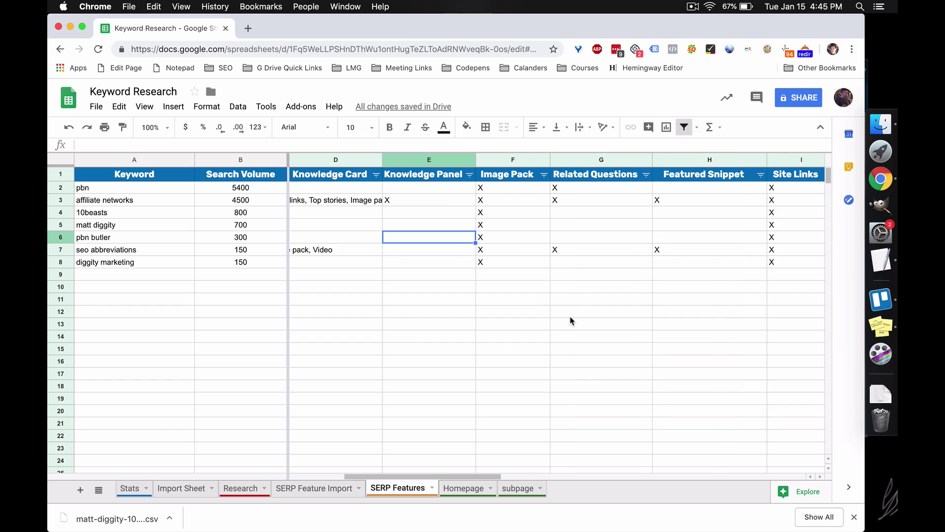
scroll(571, 321, right, 3)
click(561, 215)
click(527, 192)
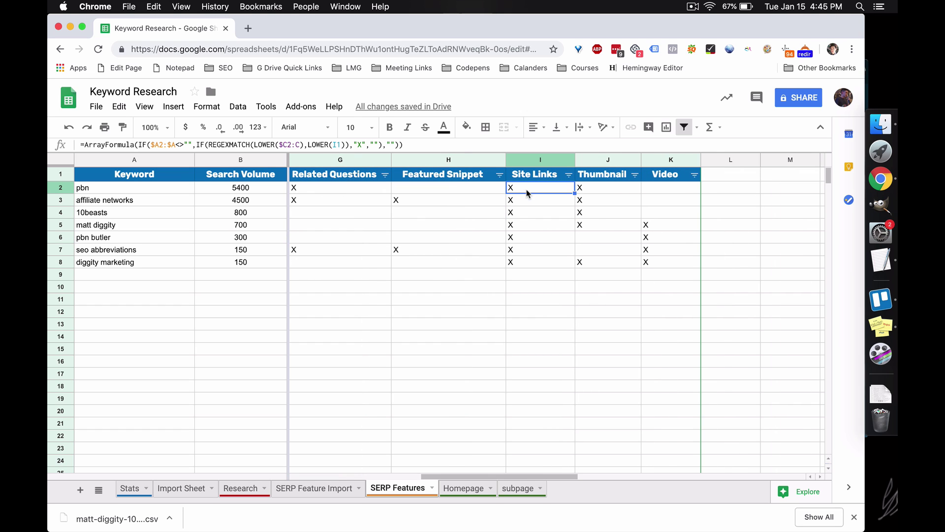
click(523, 237)
click(603, 227)
click(601, 206)
key(ctrl+c)
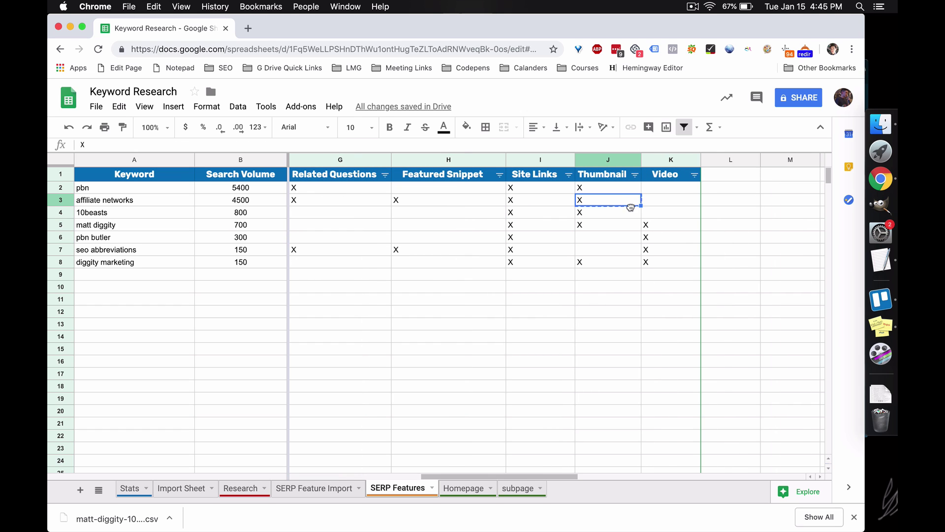
click(656, 212)
scroll(527, 217, left, 3)
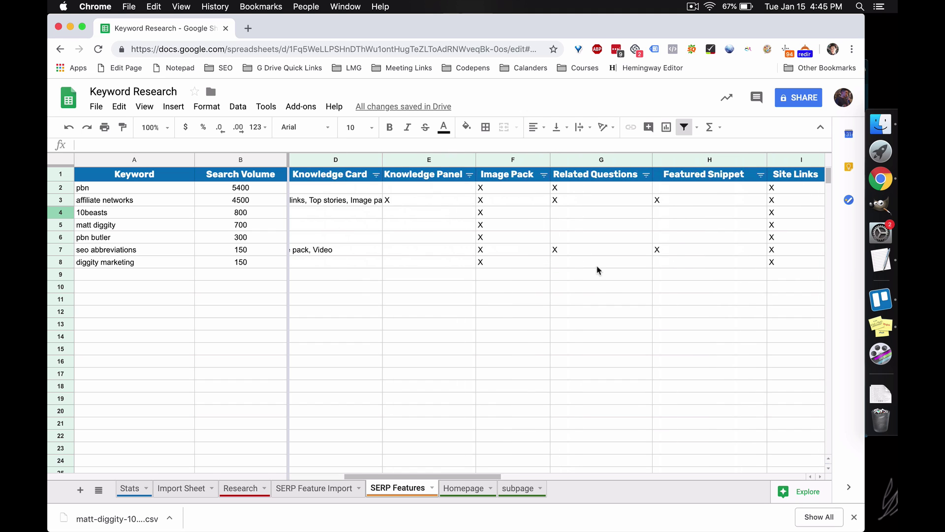
click(630, 318)
drag(501, 477, 646, 476)
scroll(606, 257, left, 5)
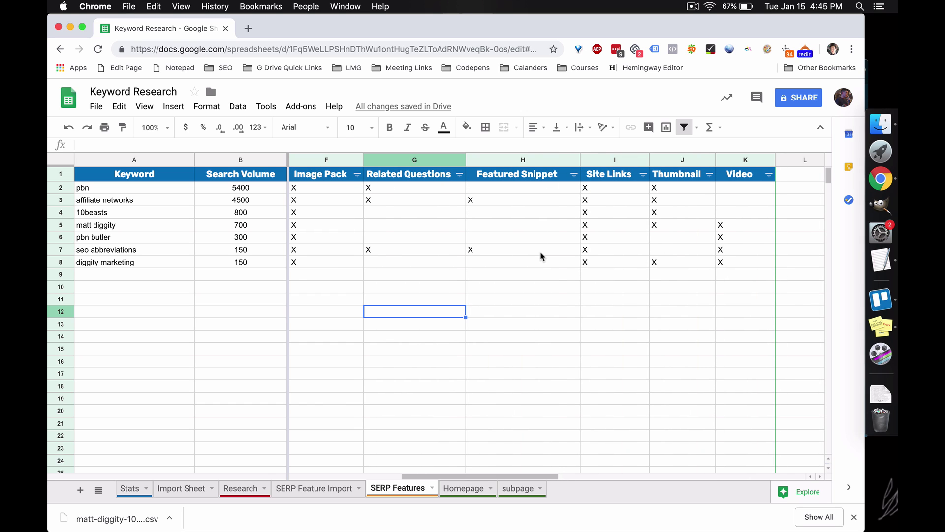
scroll(541, 256, left, 1)
scroll(517, 245, left, 1)
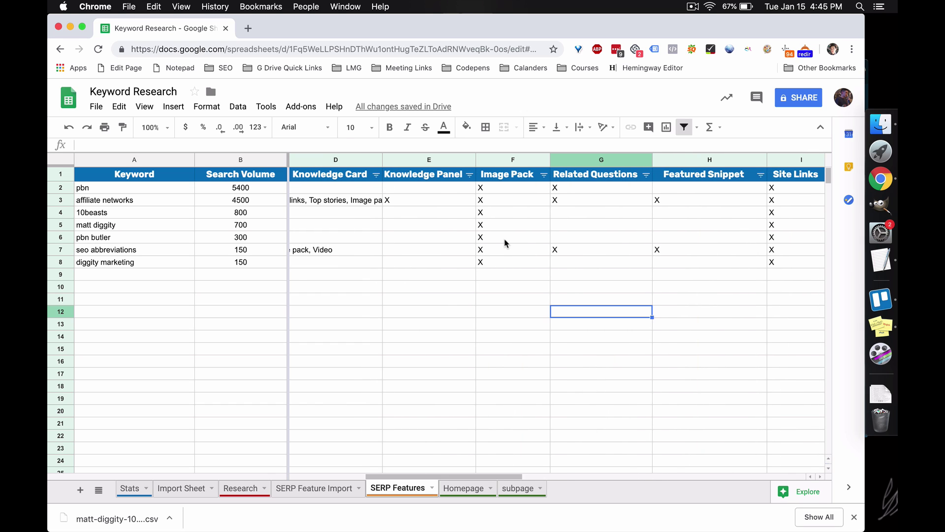
scroll(546, 251, right, 3)
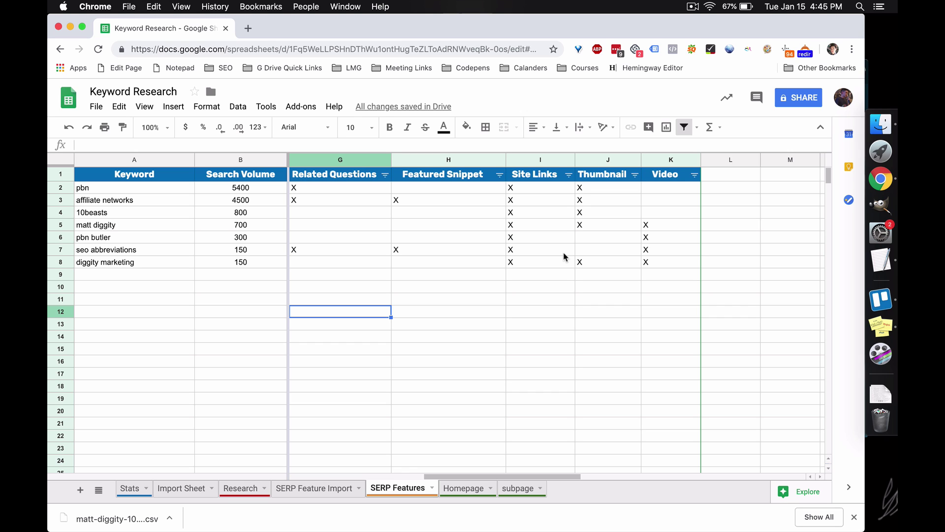
scroll(542, 251, left, 4)
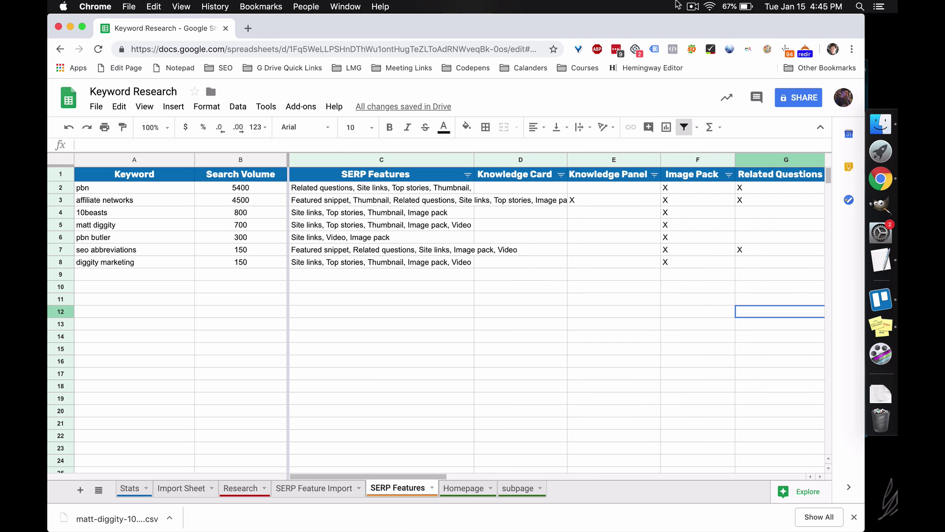
click(509, 175)
click(514, 194)
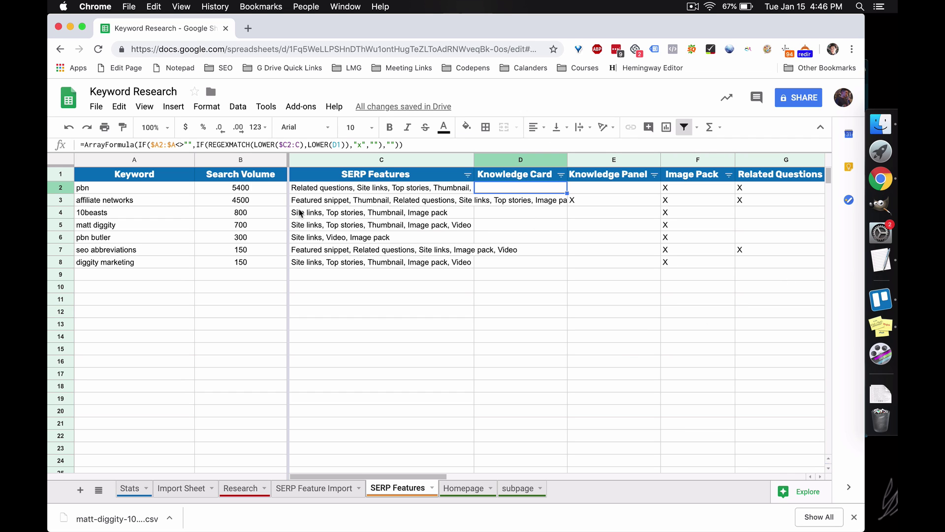
click(507, 275)
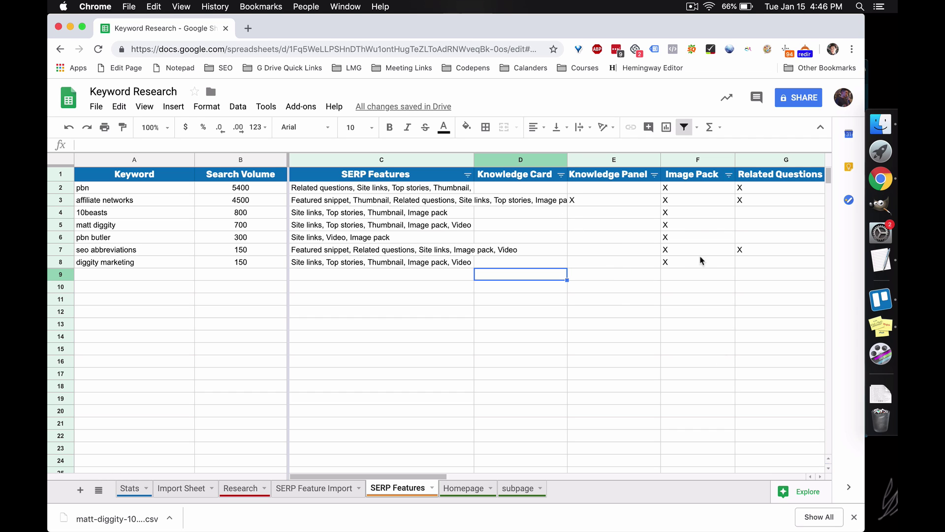
drag(699, 261, 702, 202)
scroll(763, 348, right, 6)
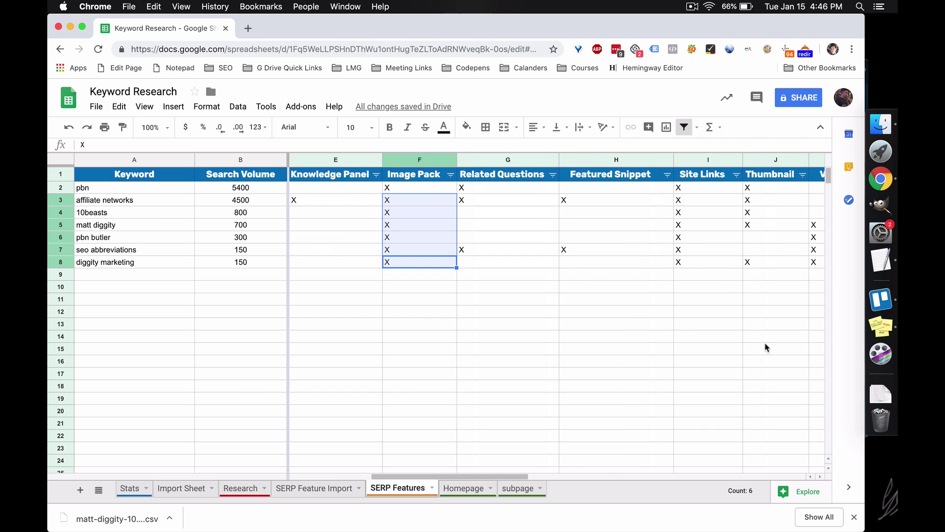
click(618, 350)
click(553, 175)
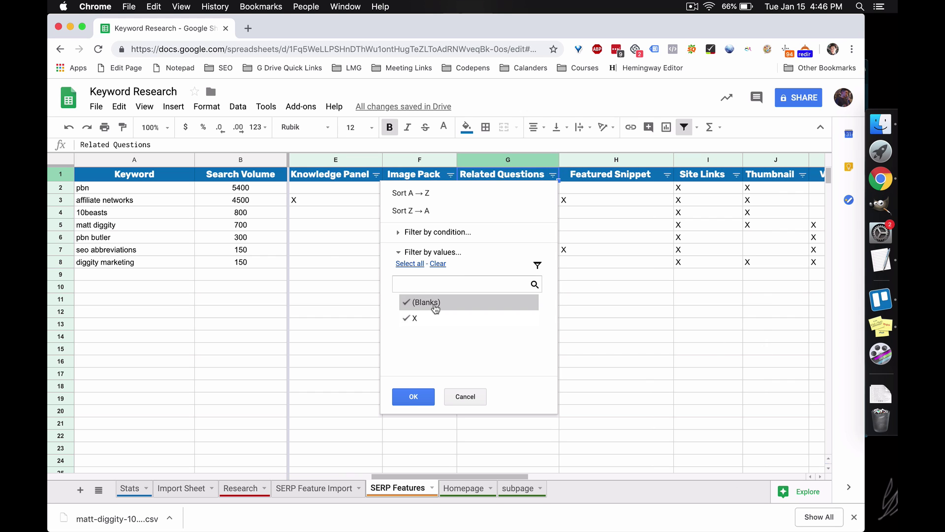
click(426, 302)
click(413, 396)
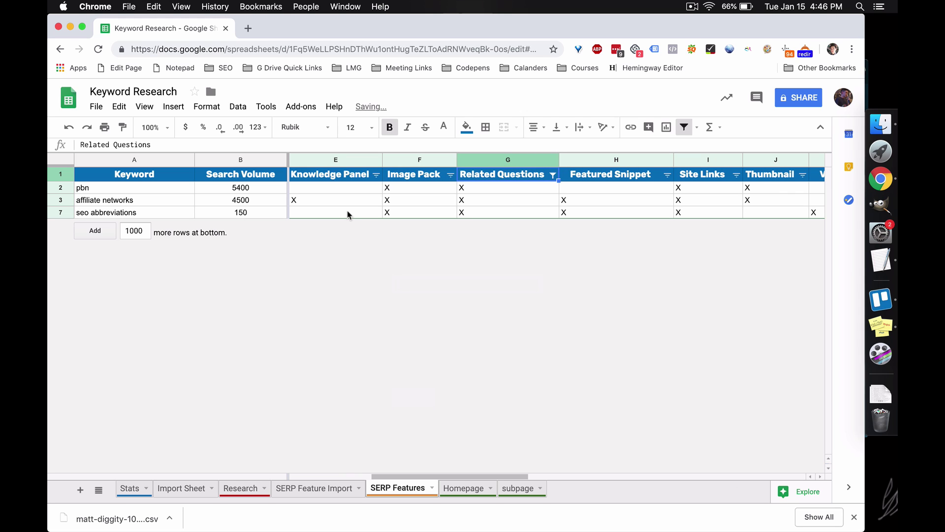
drag(494, 191, 490, 211)
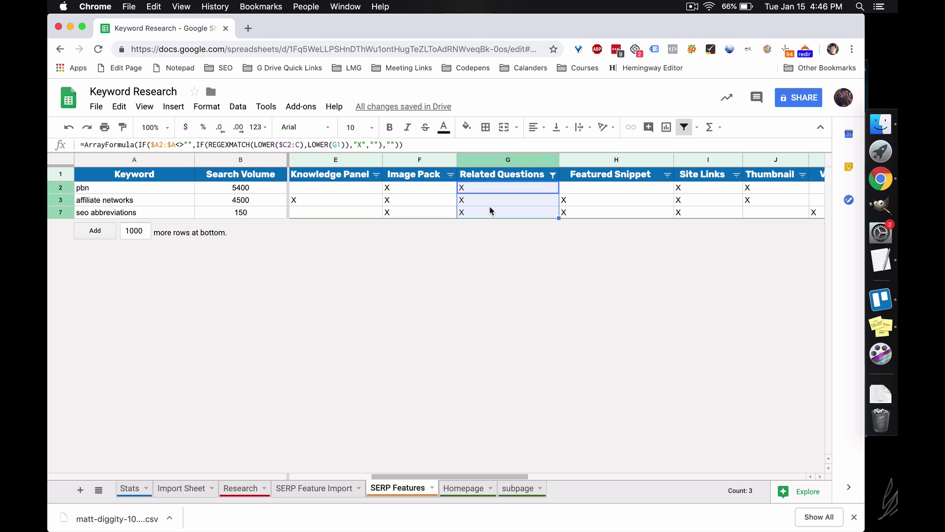
click(448, 202)
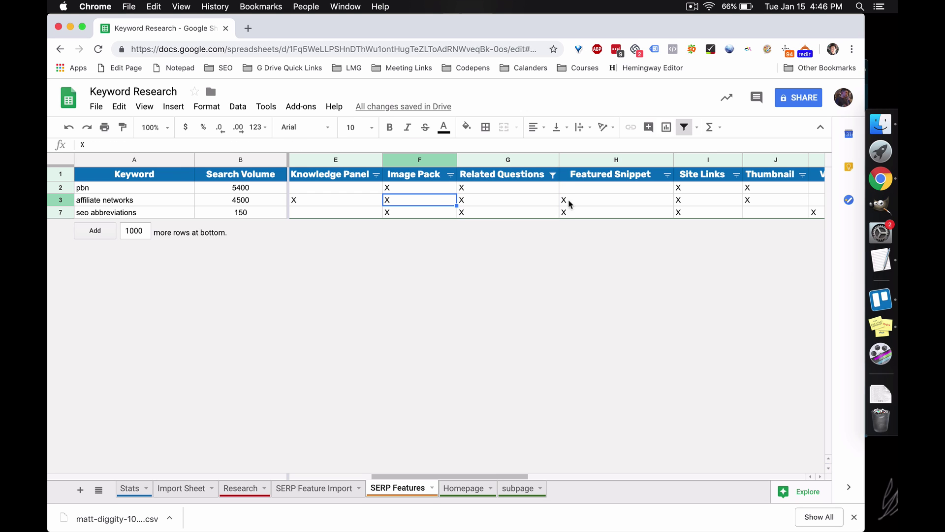
key(super+z)
click(487, 305)
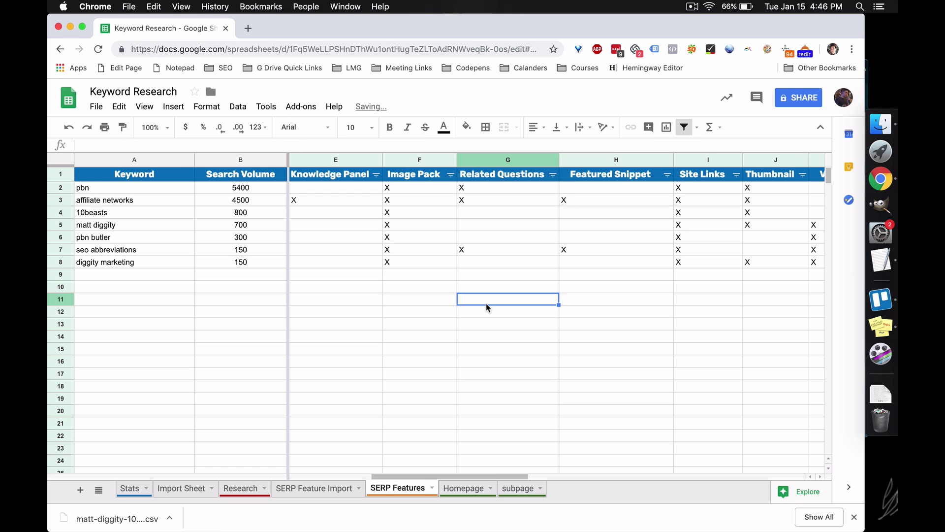